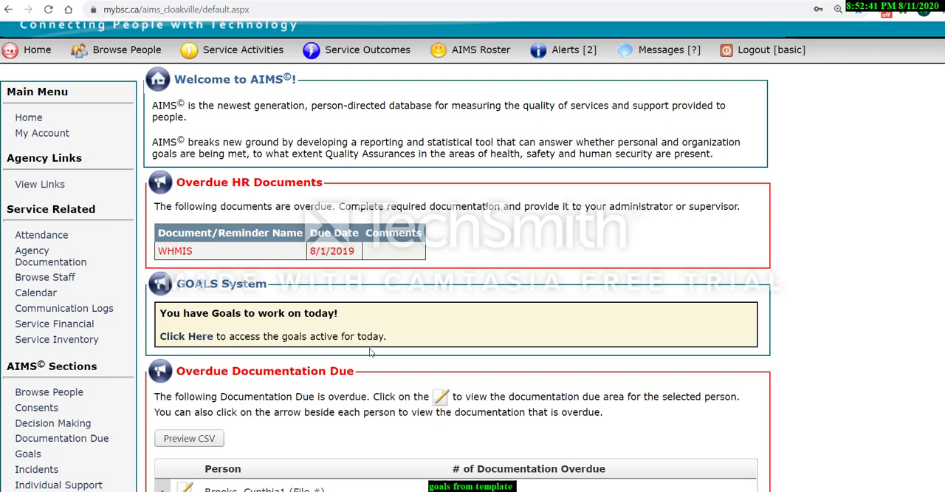
# Create a new goal from the "Participate in the upcoming Provincial election" template in the Goals section.
pyautogui.scroll(-1, 65, 399)
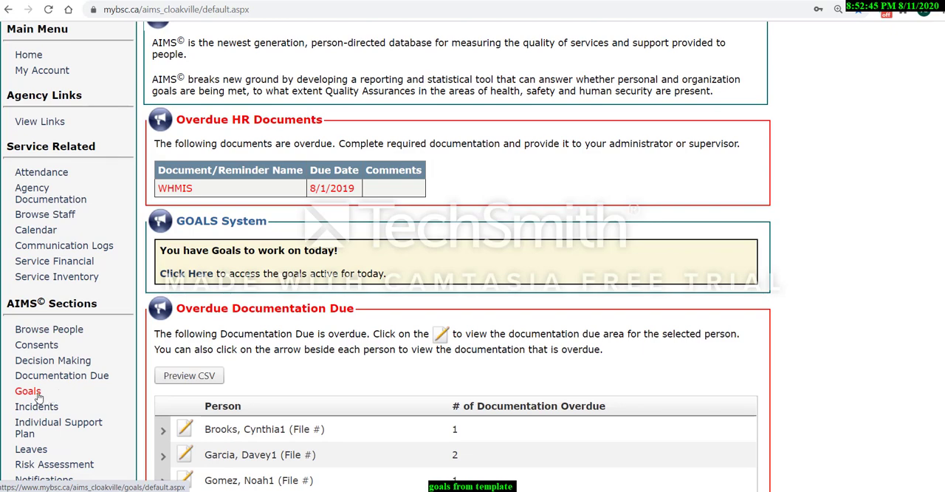
pyautogui.click(38, 396)
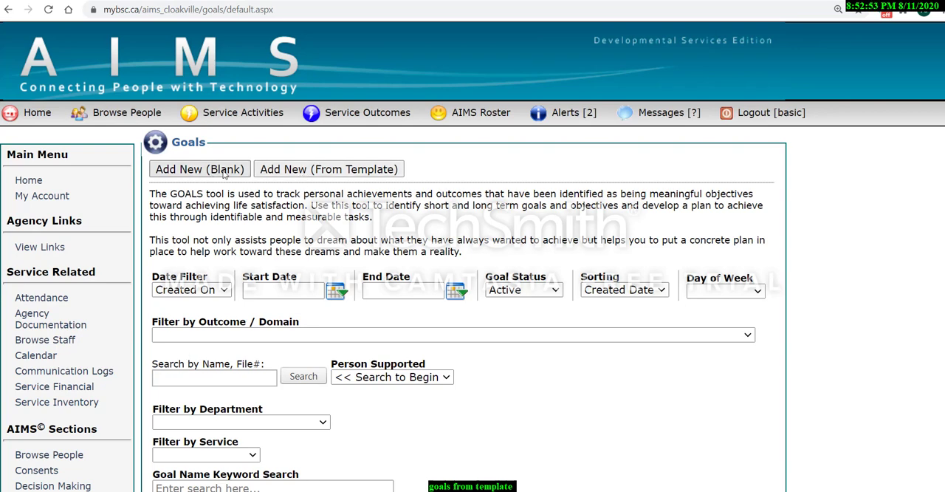
pyautogui.click(294, 171)
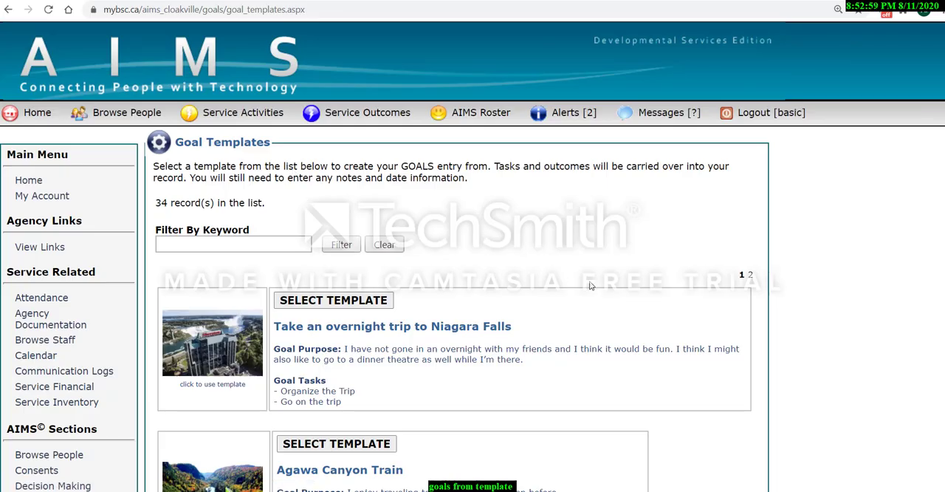
pyautogui.click(750, 276)
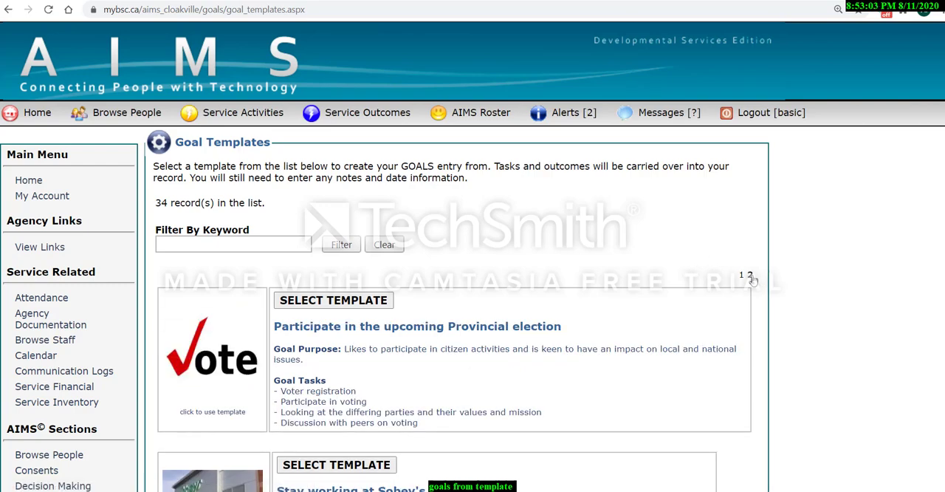
pyautogui.scroll(-3, 547, 315)
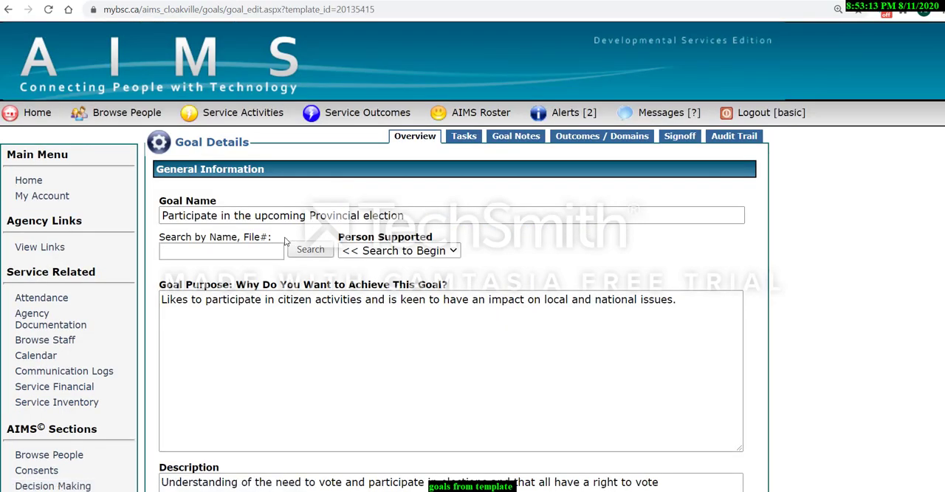
# Search for the person by first name and assign the matching record as the goal's Person Supported.
pyautogui.scroll(-1, 295, 242)
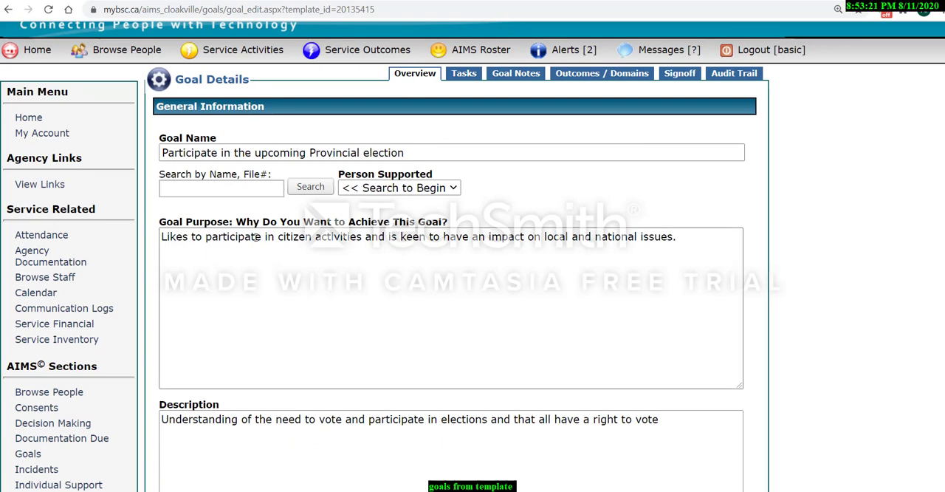
pyautogui.click(246, 189)
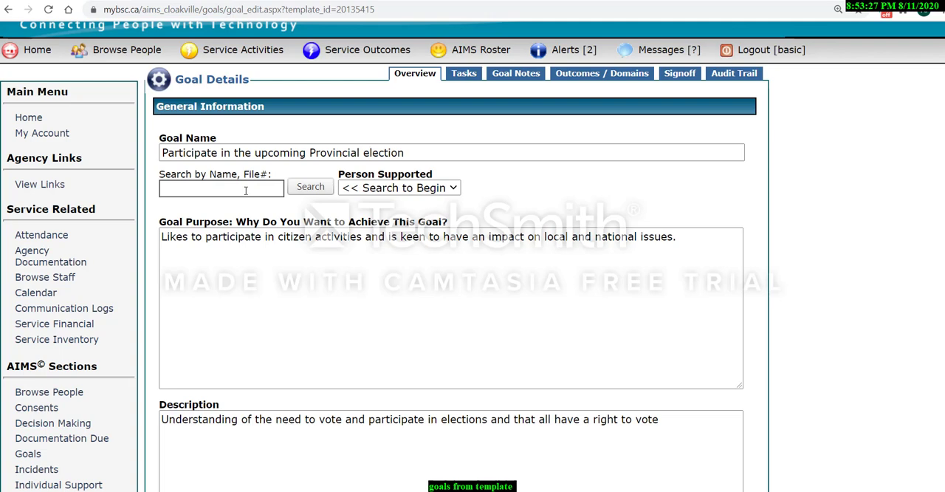
pyautogui.click(246, 190)
pyautogui.write('jon')
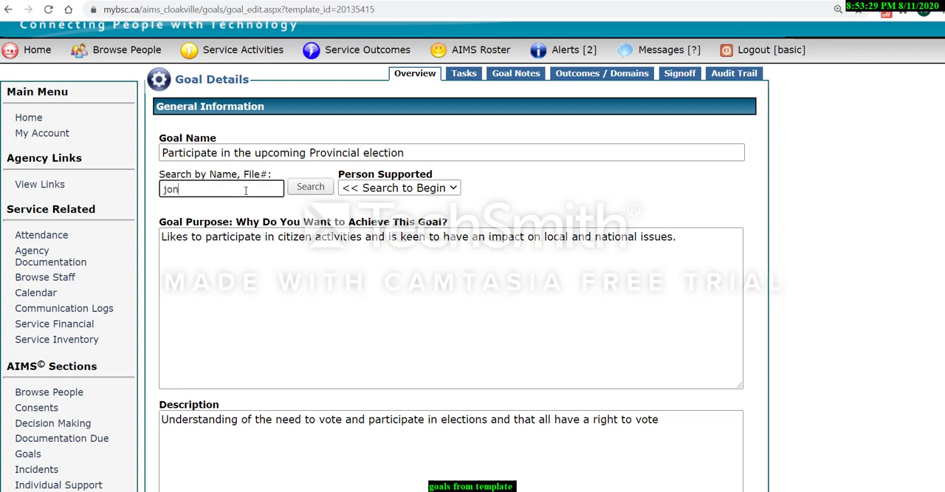
pyautogui.press('Return')
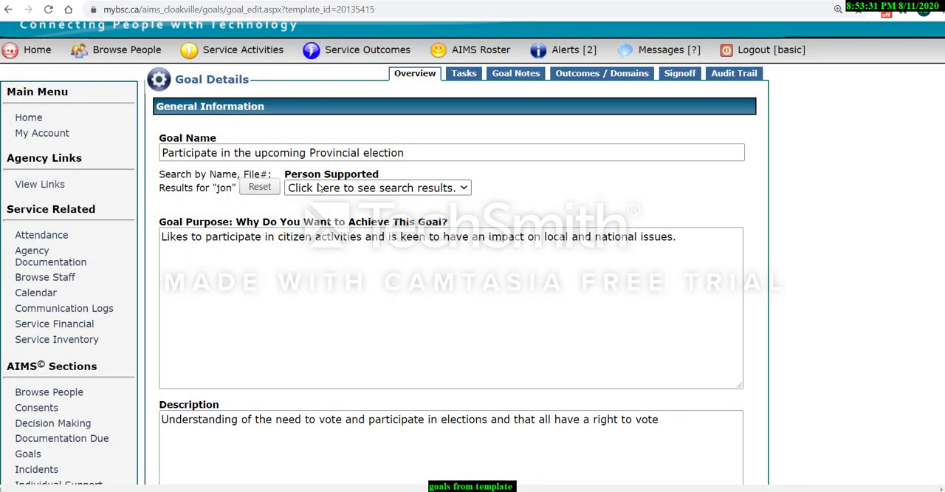
pyautogui.click(320, 189)
pyautogui.click(311, 214)
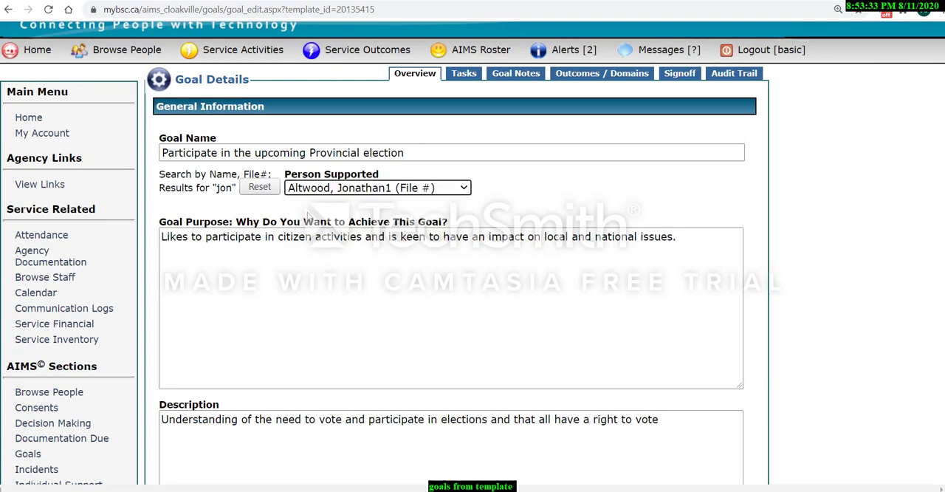
# Add a sentence to the Goal Purpose saying the person would also like to enhance his learning of politics in his local area.
pyautogui.click(164, 152)
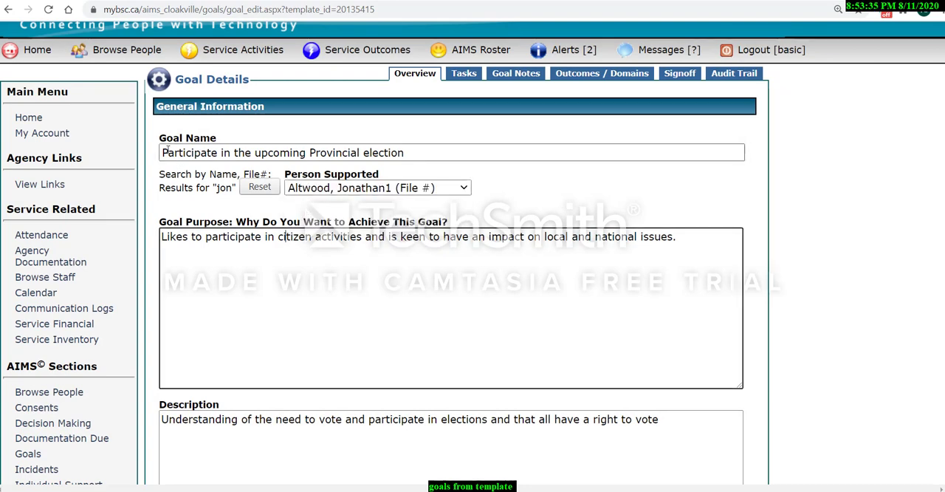
pyautogui.moveTo(163, 152); pyautogui.dragTo(403, 152)
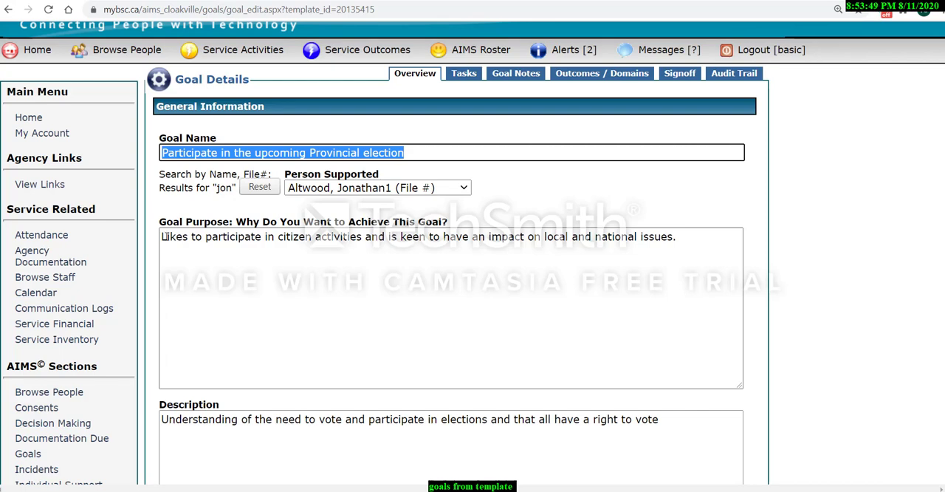
pyautogui.moveTo(220, 239); pyautogui.dragTo(683, 238)
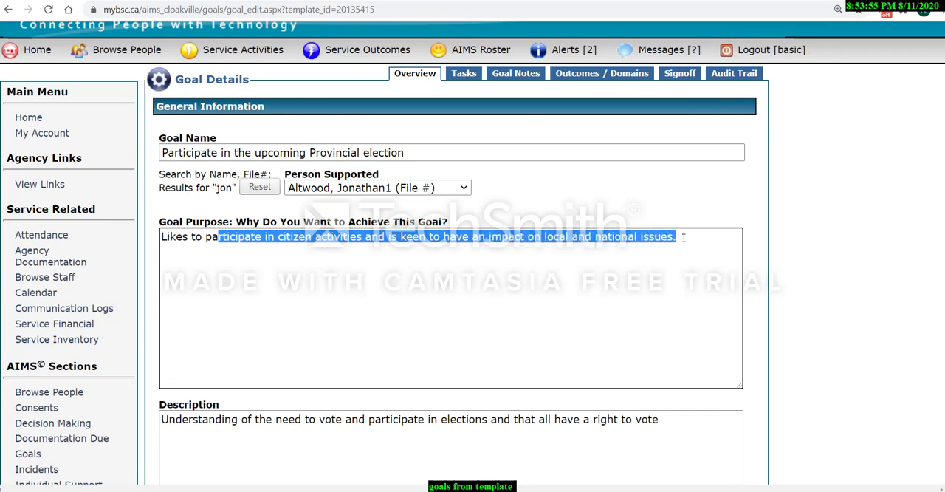
pyautogui.click(683, 238)
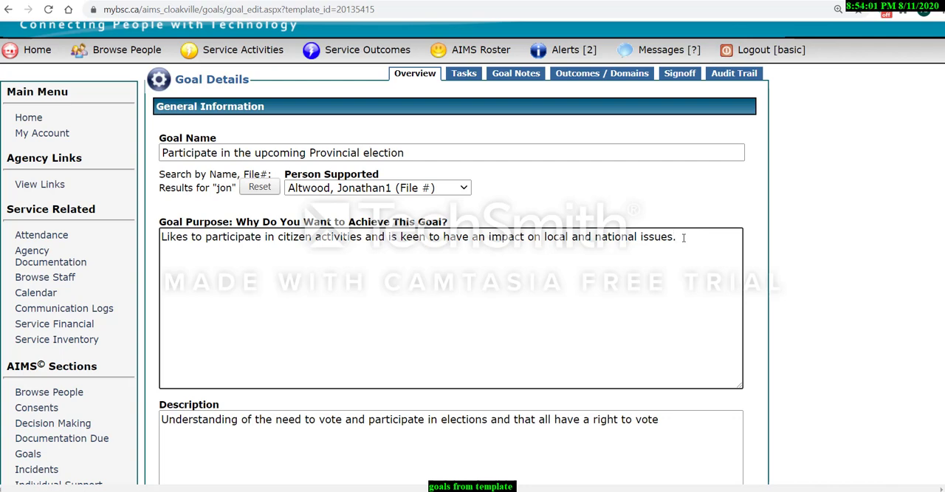
pyautogui.write('Jonathan would')
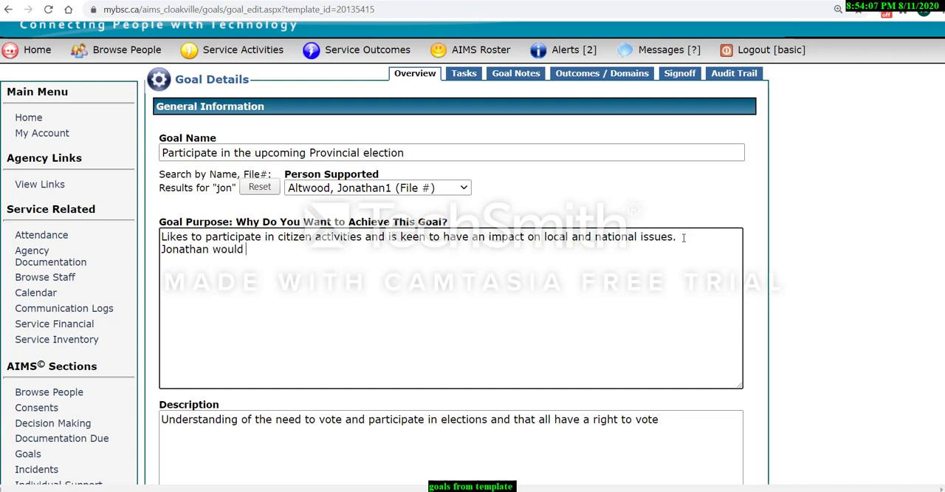
pyautogui.write('also like to enhance his learning of politics in his local area.')
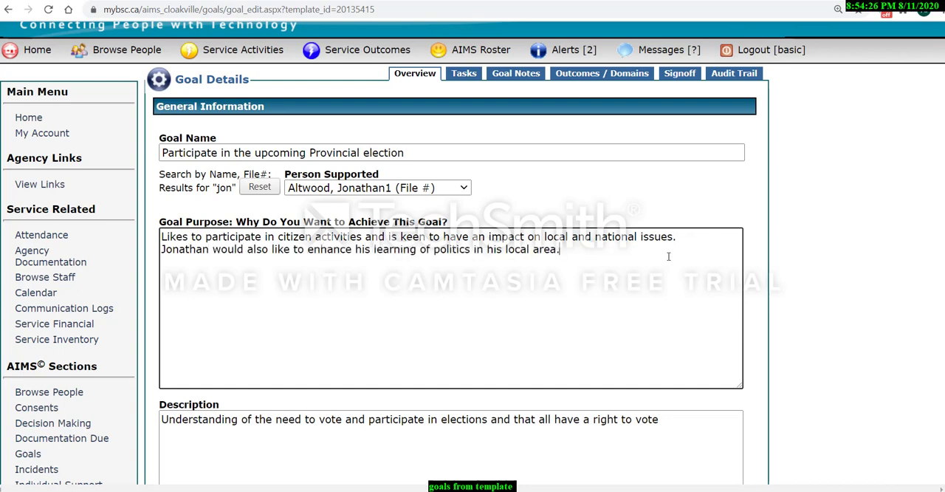
# Replace the goal image by uploading the bowling picture from the AIMS Goals Pictures folder.
pyautogui.scroll(-3, 669, 256)
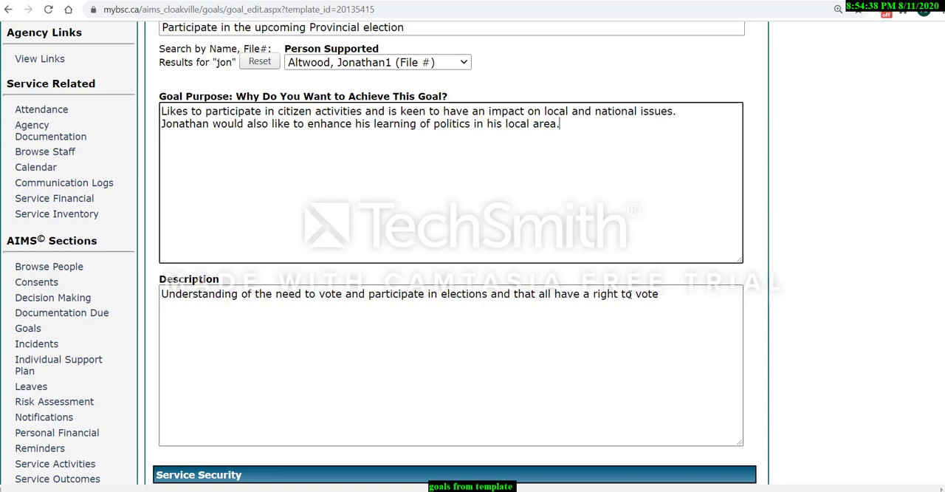
pyautogui.scroll(-4, 631, 294)
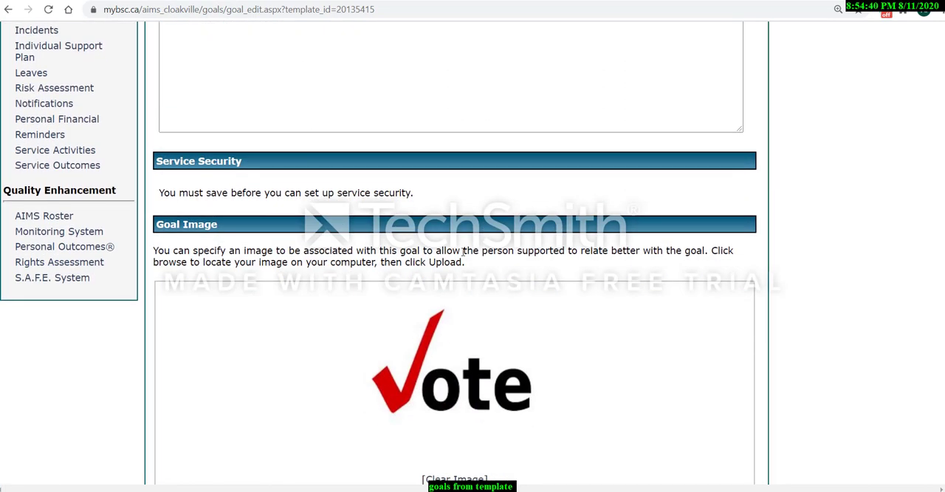
pyautogui.scroll(-2, 463, 251)
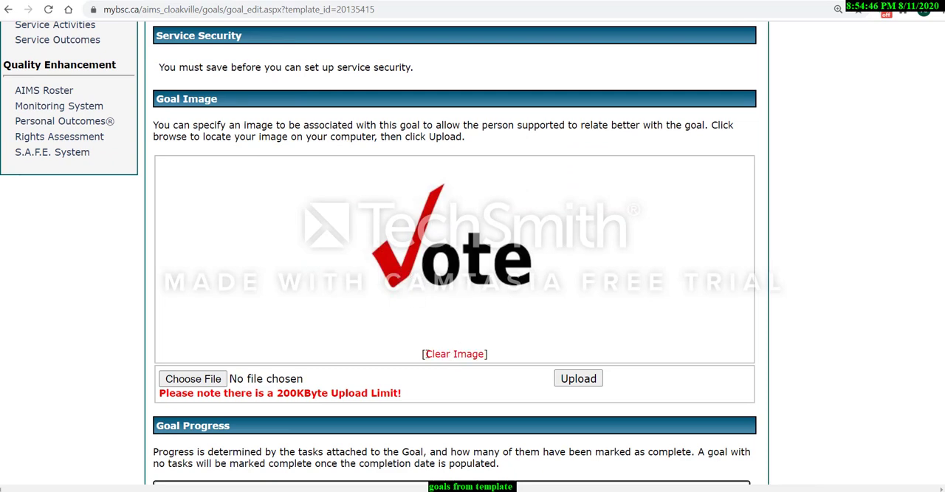
pyautogui.scroll(-3, 474, 364)
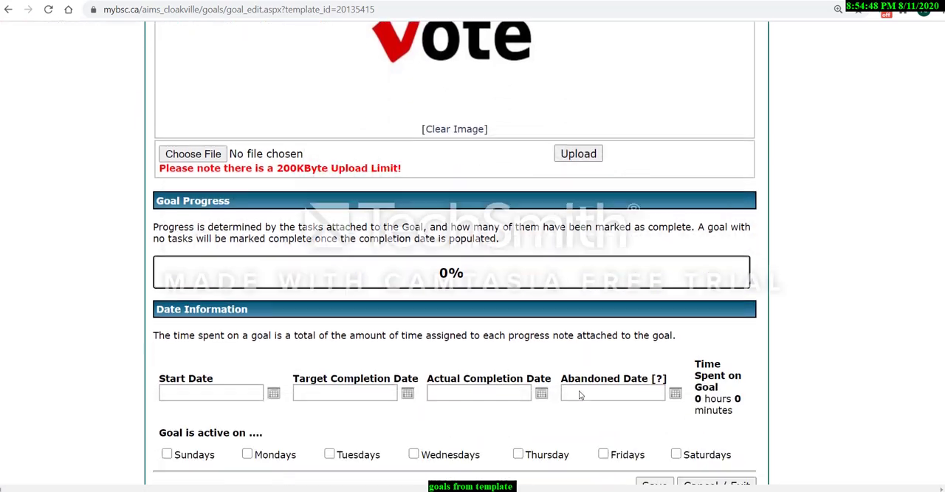
pyautogui.scroll(2, 436, 340)
pyautogui.scroll(-2, 418, 329)
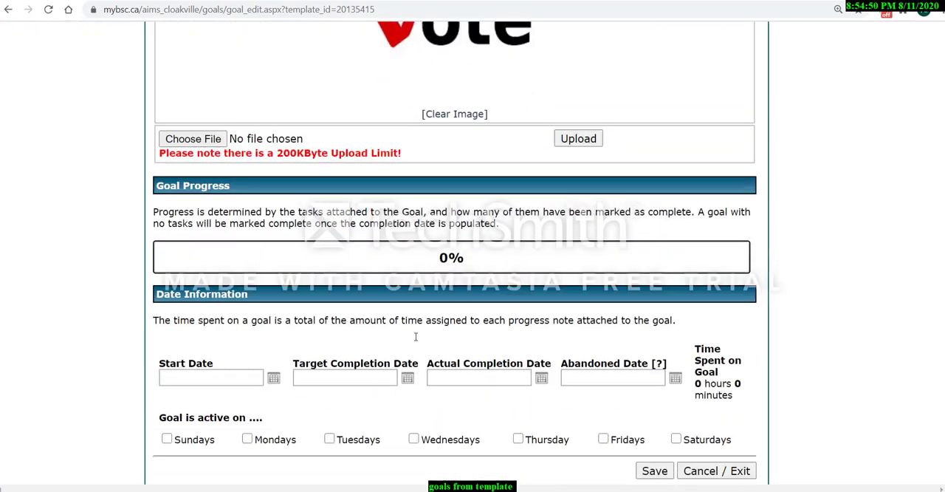
pyautogui.scroll(1, 413, 332)
pyautogui.click(190, 231)
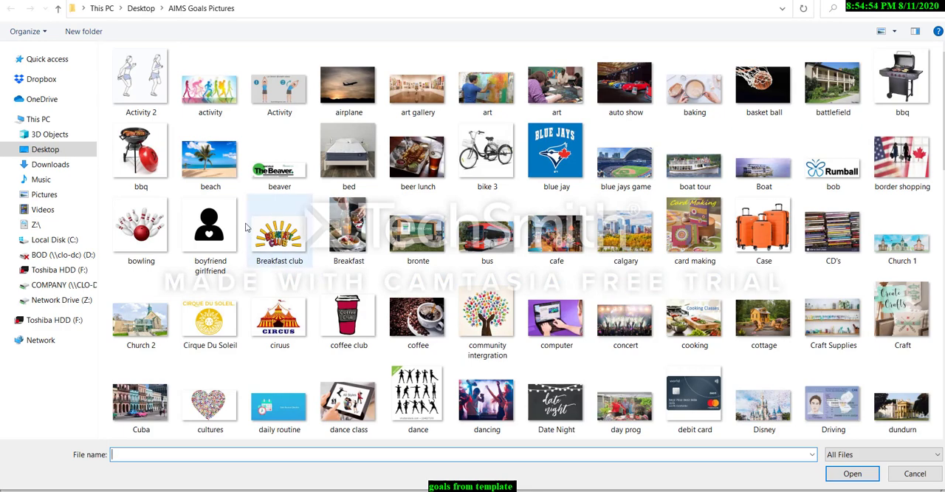
pyautogui.doubleClick(140, 229)
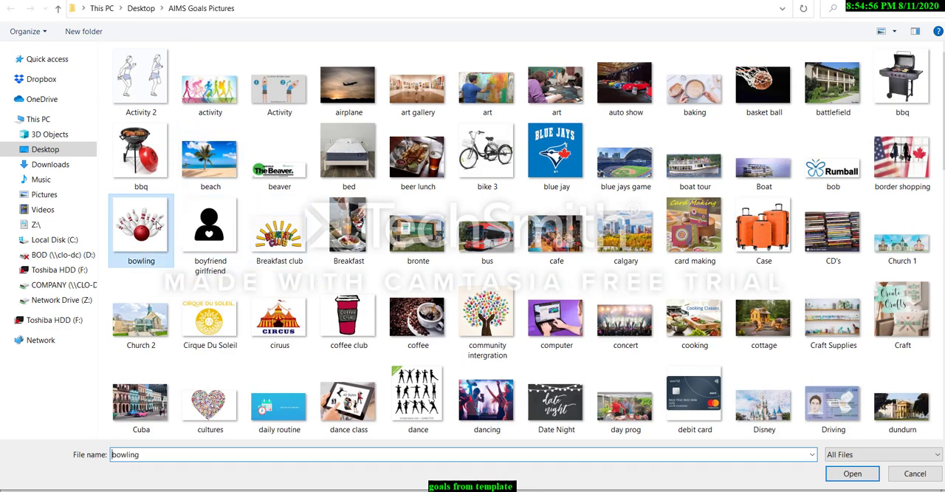
pyautogui.click(574, 234)
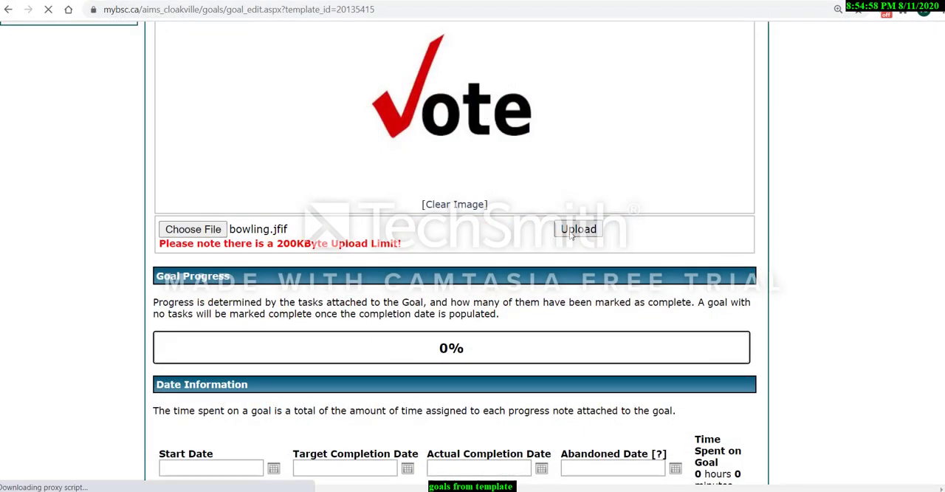
# Set the goal's Start Date to 04/01/2020 in the Date Information section.
pyautogui.scroll(-12, 544, 289)
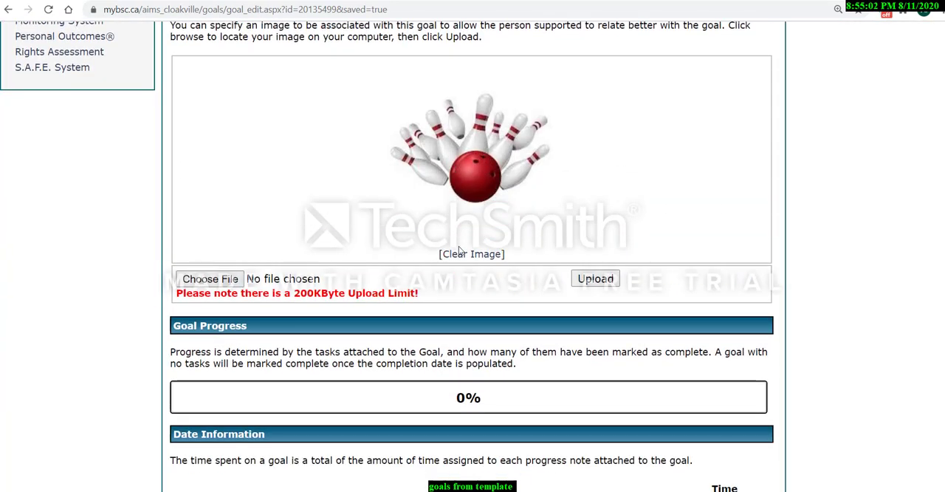
pyautogui.scroll(-2, 509, 318)
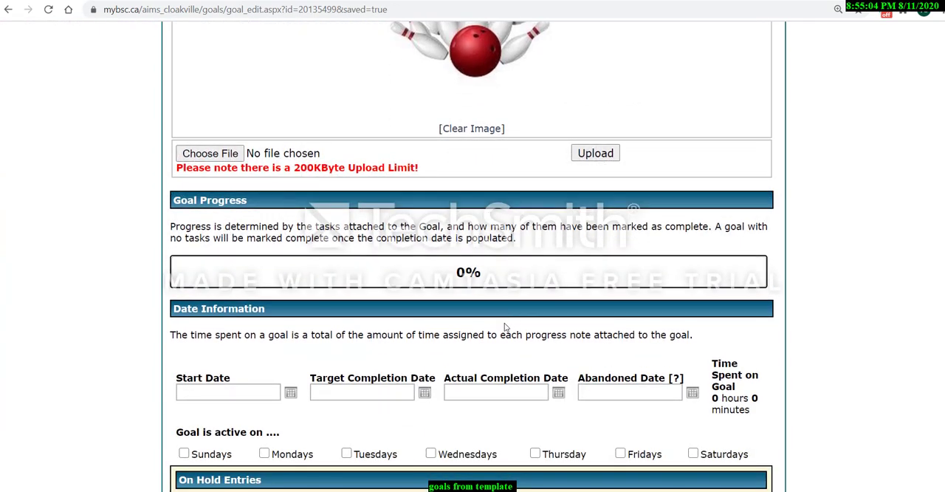
pyautogui.scroll(-1, 416, 297)
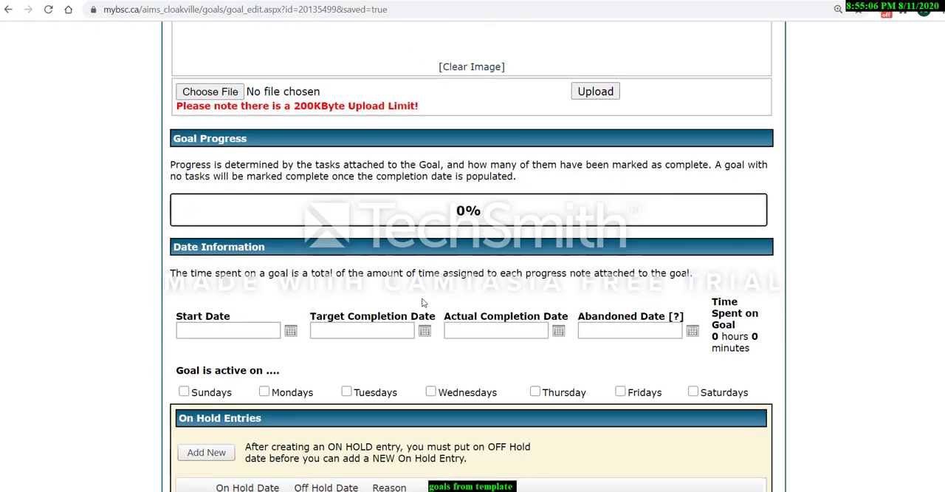
pyautogui.scroll(2, 431, 276)
pyautogui.scroll(1, 431, 276)
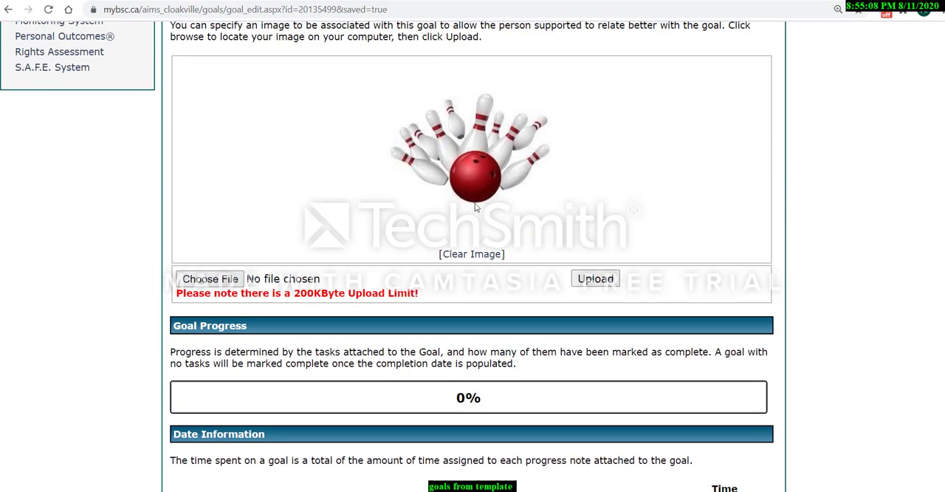
pyautogui.scroll(-1, 473, 213)
pyautogui.scroll(-2, 473, 214)
pyautogui.scroll(-2, 517, 266)
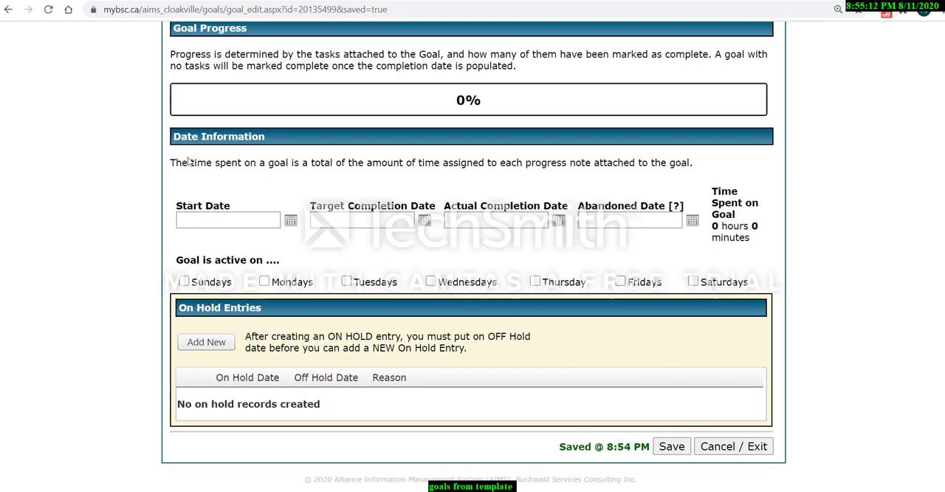
pyautogui.click(235, 221)
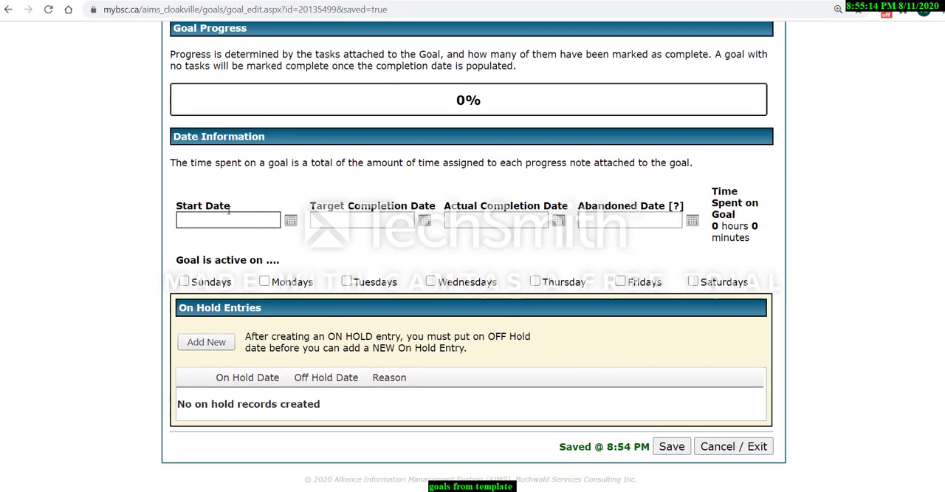
pyautogui.click(290, 221)
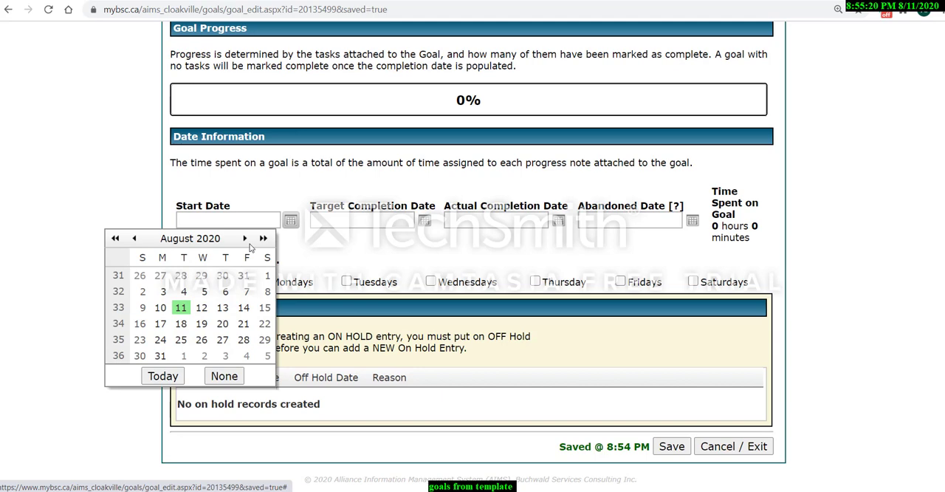
pyautogui.click(134, 238)
pyautogui.click(134, 239)
pyautogui.click(135, 239)
pyautogui.click(135, 238)
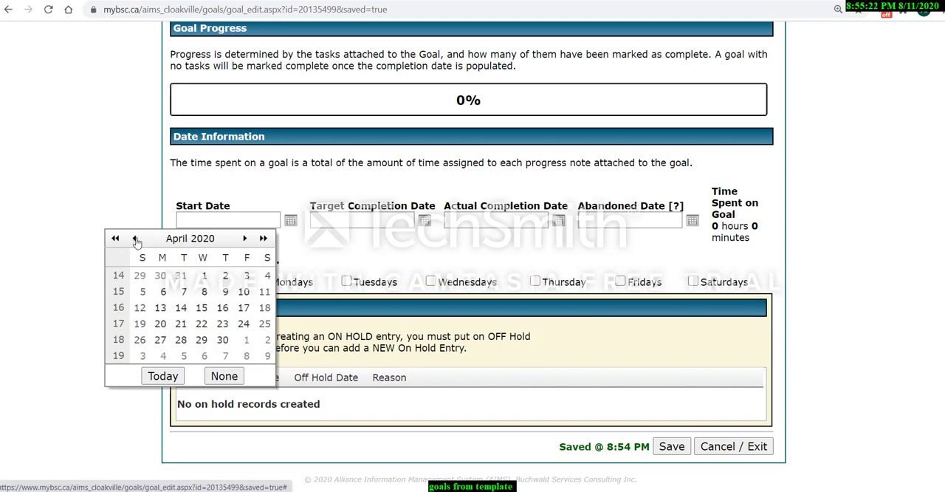
pyautogui.click(205, 276)
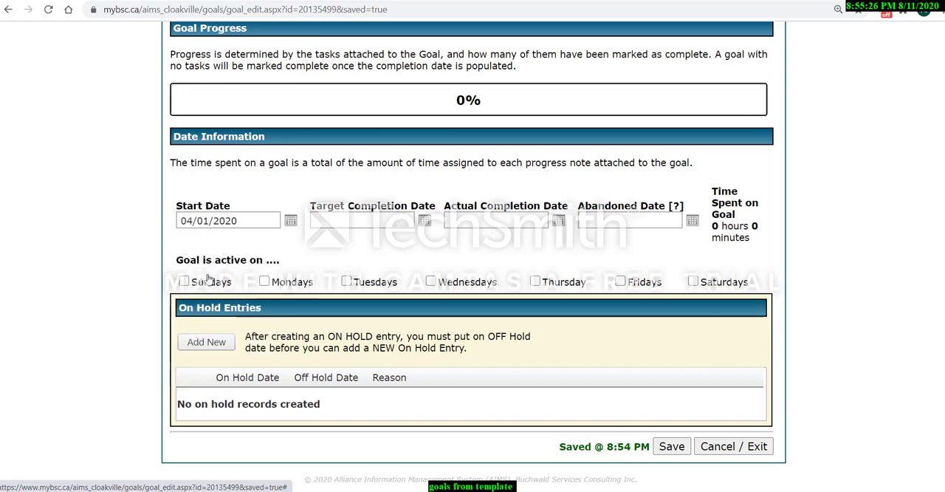
# Set the goal's Target Completion Date to 11/13/2020 in the Date Information section.
pyautogui.click(426, 222)
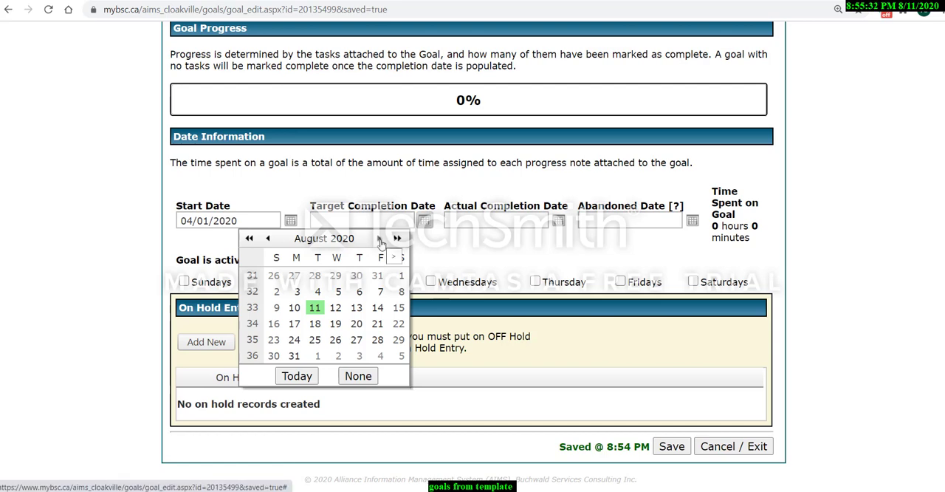
pyautogui.click(380, 239)
pyautogui.click(379, 238)
pyautogui.click(379, 239)
pyautogui.click(379, 239)
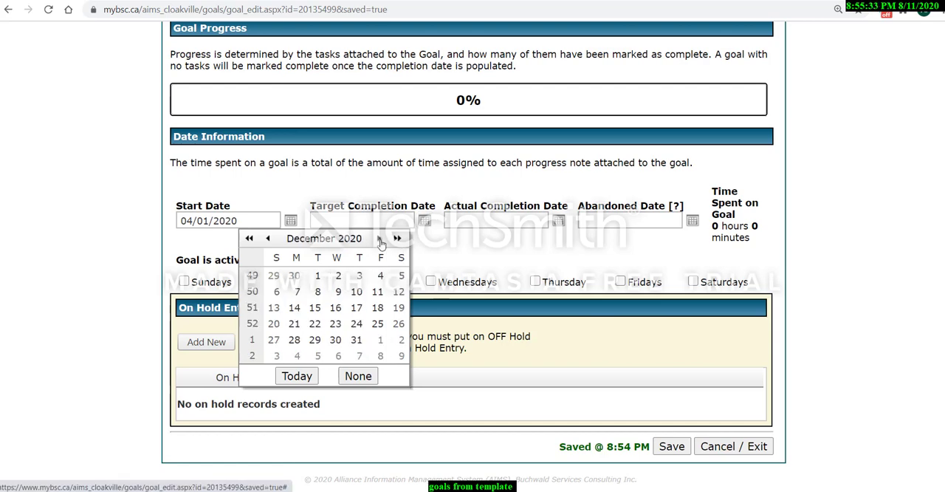
pyautogui.click(267, 239)
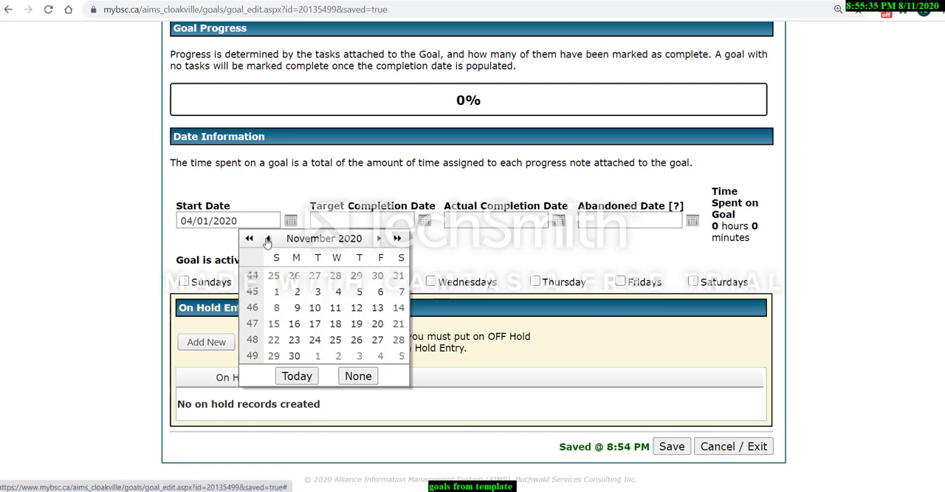
pyautogui.click(378, 309)
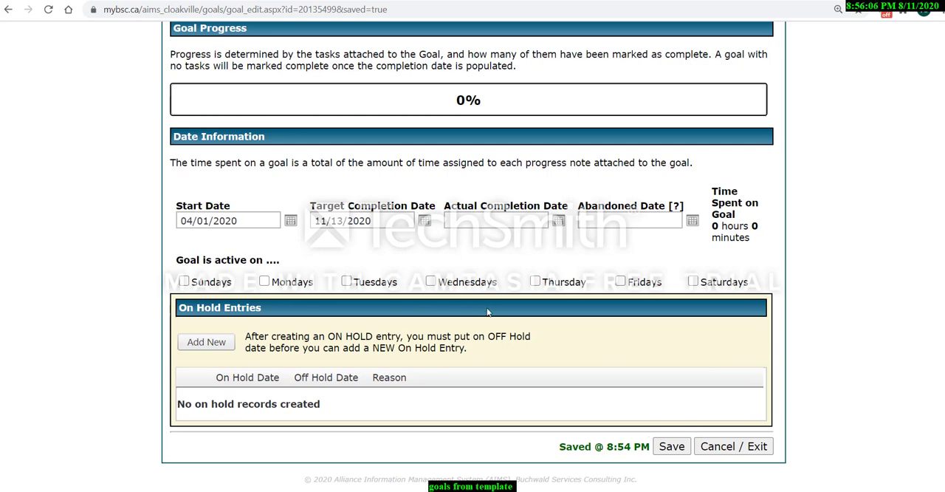
# Mark the goal as active on all seven days of the week, Sundays through Saturdays.
pyautogui.click(265, 282)
pyautogui.click(346, 281)
pyautogui.click(431, 281)
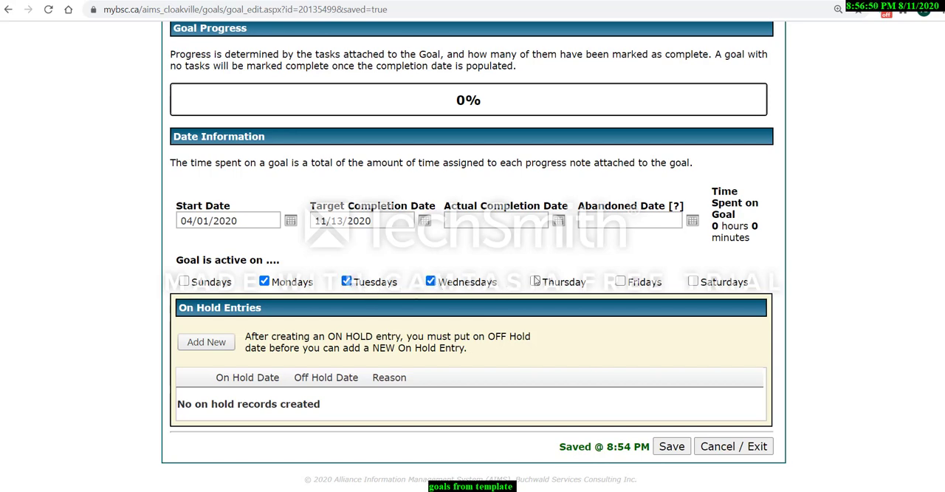
pyautogui.click(535, 281)
pyautogui.click(620, 281)
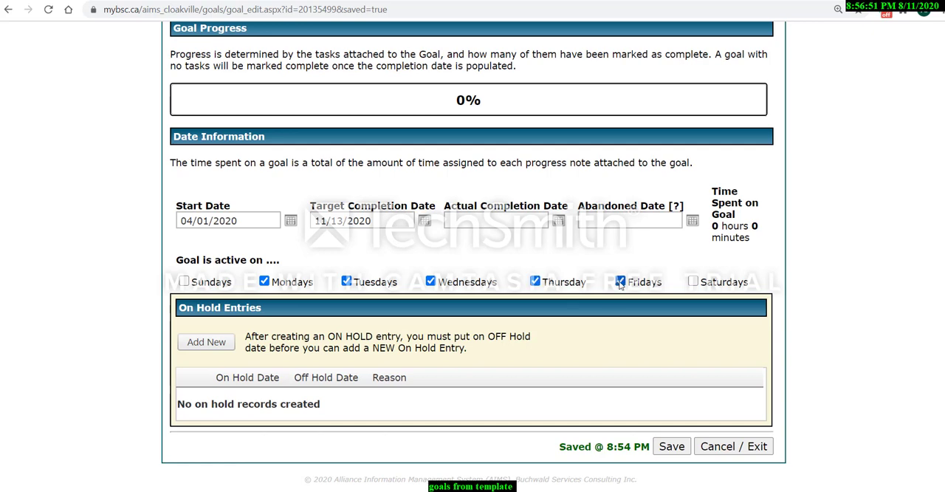
pyautogui.click(693, 281)
pyautogui.click(184, 281)
# Remove every active day of the goal except Mondays and save the goal.
pyautogui.click(185, 282)
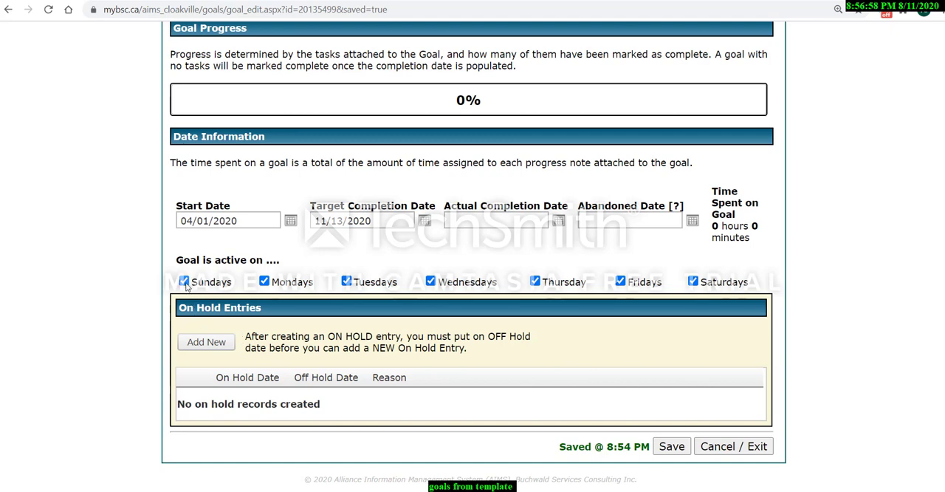
pyautogui.click(346, 283)
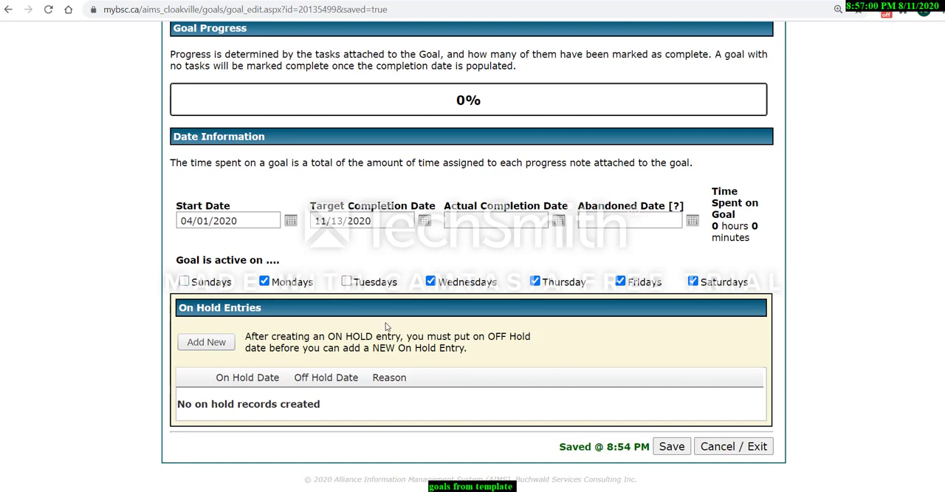
pyautogui.click(430, 282)
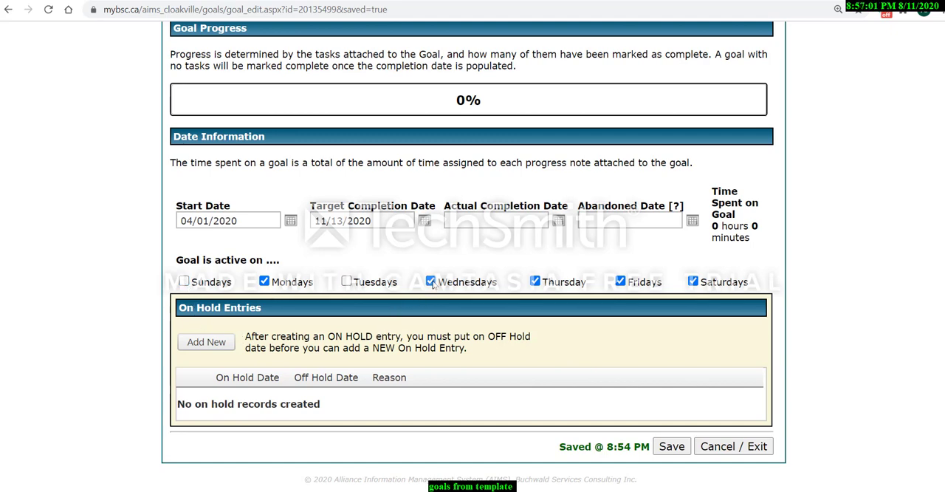
pyautogui.click(535, 281)
pyautogui.click(693, 281)
pyautogui.click(620, 281)
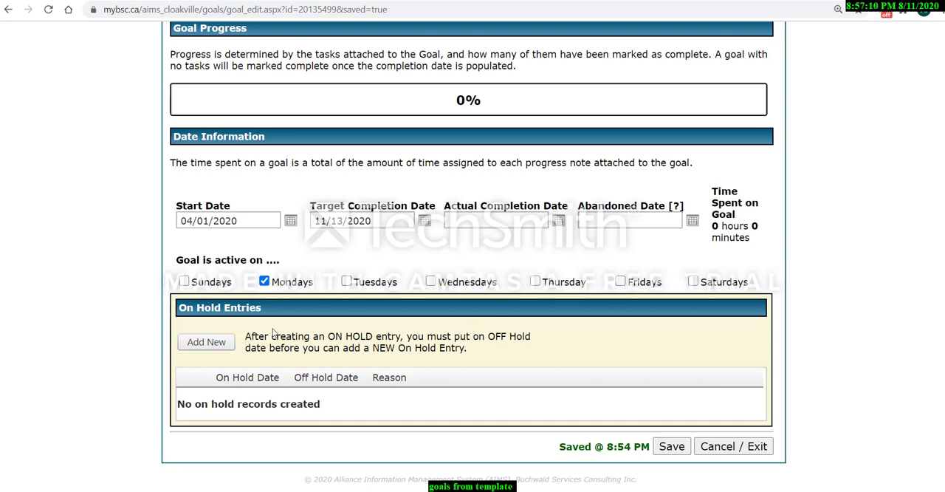
pyautogui.click(670, 446)
# In the goal's active tasks, move "Participate in voting" down to the last place in the task order.
pyautogui.scroll(7, 628, 450)
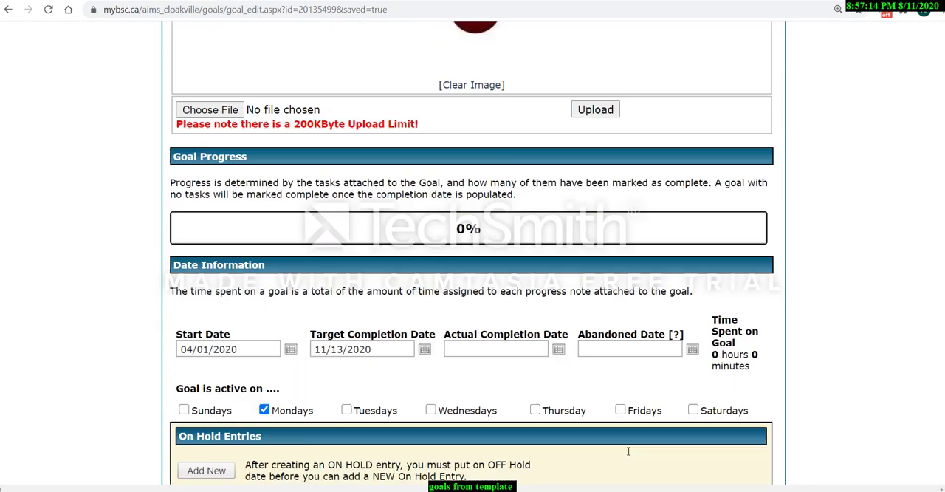
pyautogui.scroll(3, 628, 450)
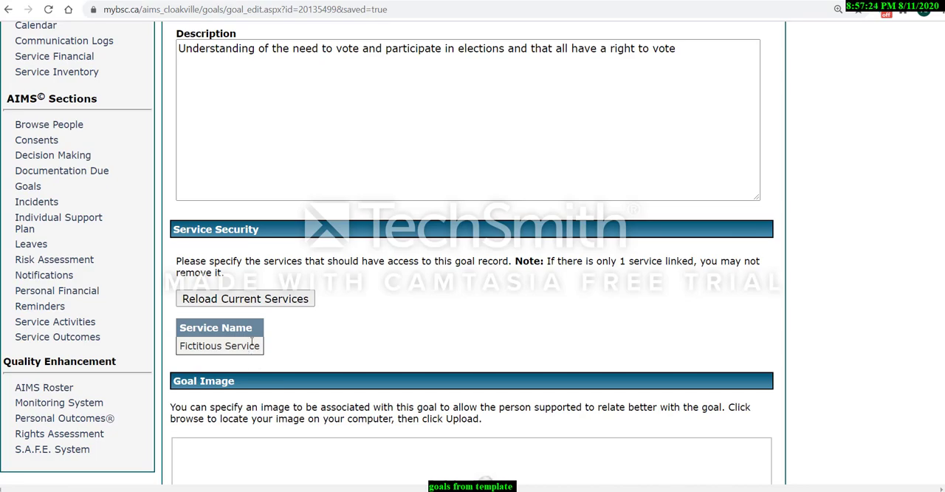
pyautogui.scroll(-4, 252, 341)
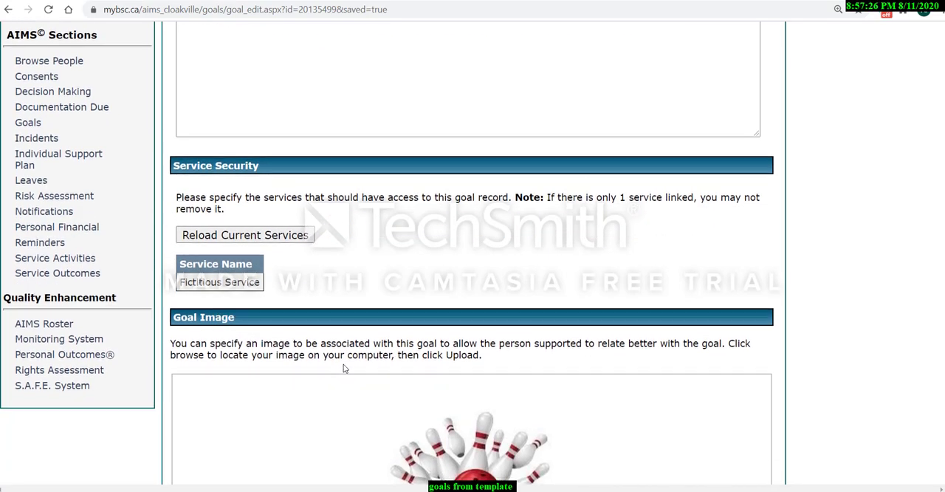
pyautogui.scroll(2, 514, 411)
pyautogui.scroll(8, 515, 411)
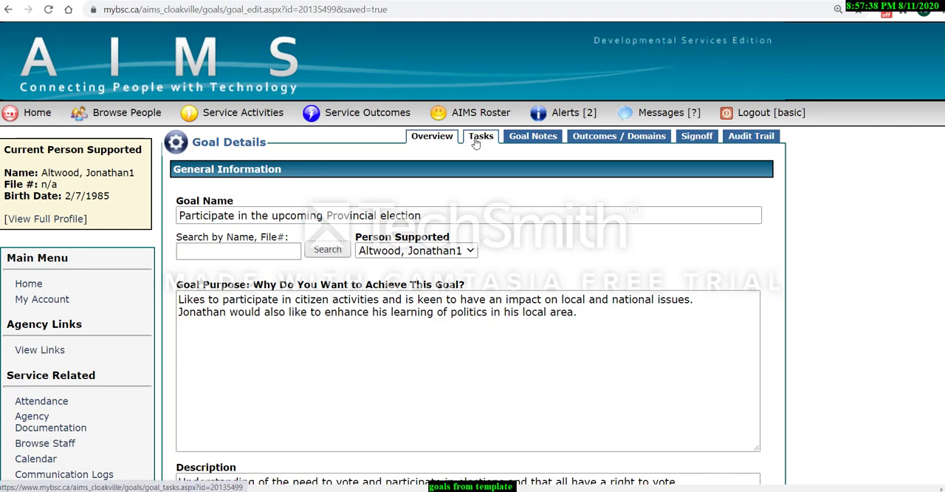
pyautogui.click(478, 138)
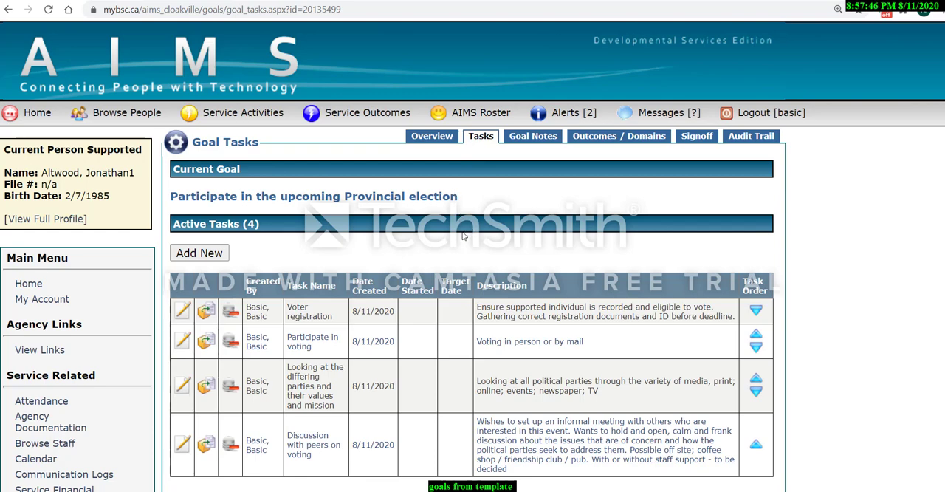
pyautogui.scroll(-1, 455, 243)
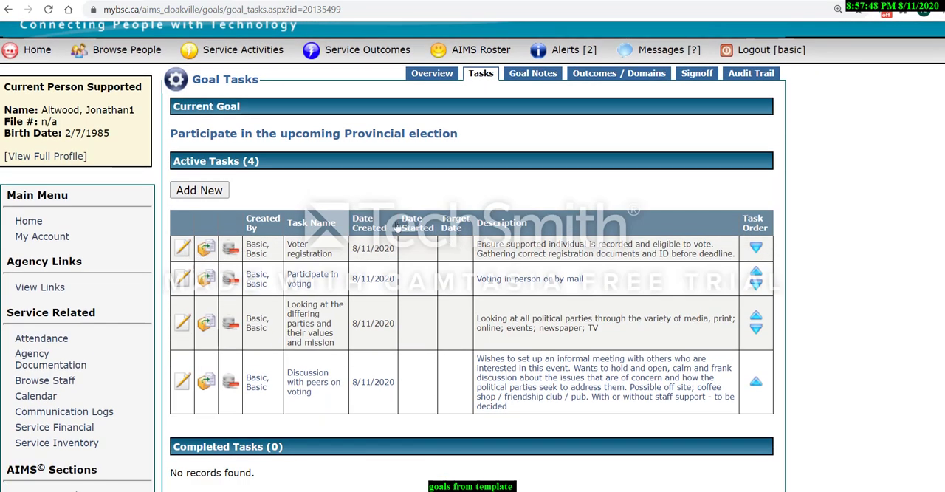
pyautogui.scroll(-1, 244, 191)
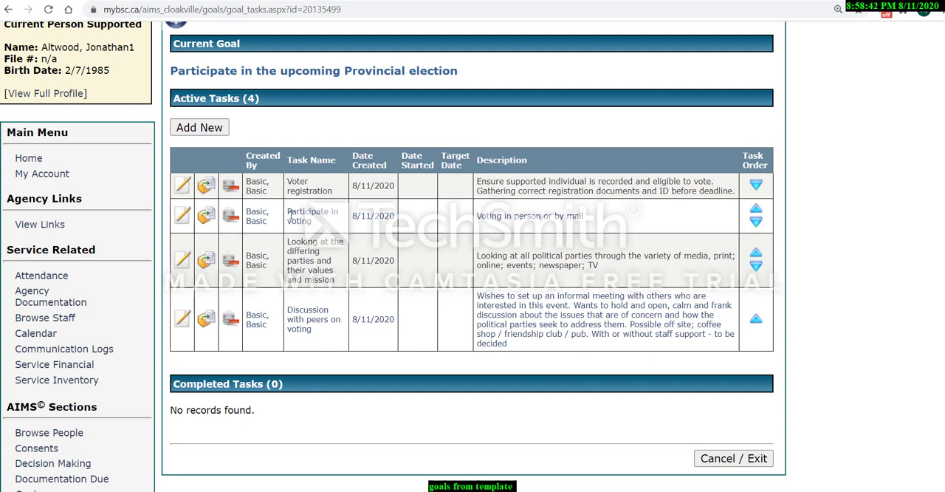
pyautogui.click(756, 222)
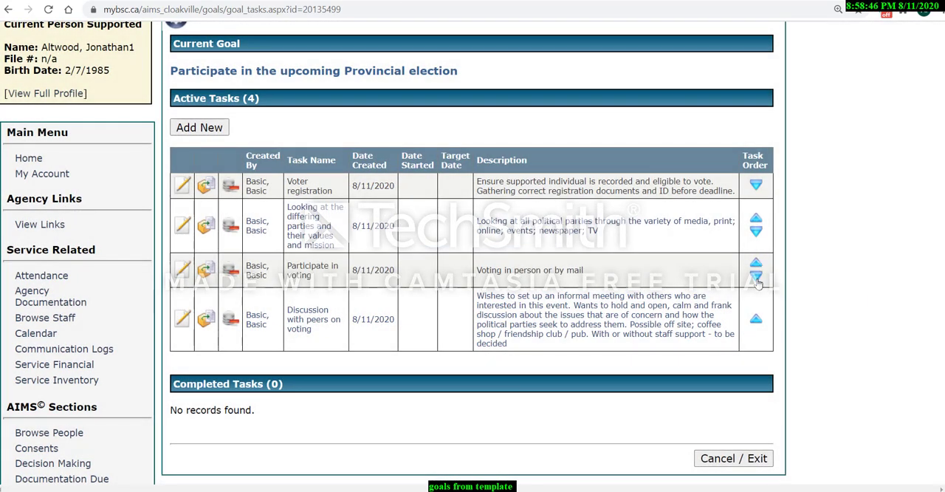
pyautogui.click(755, 278)
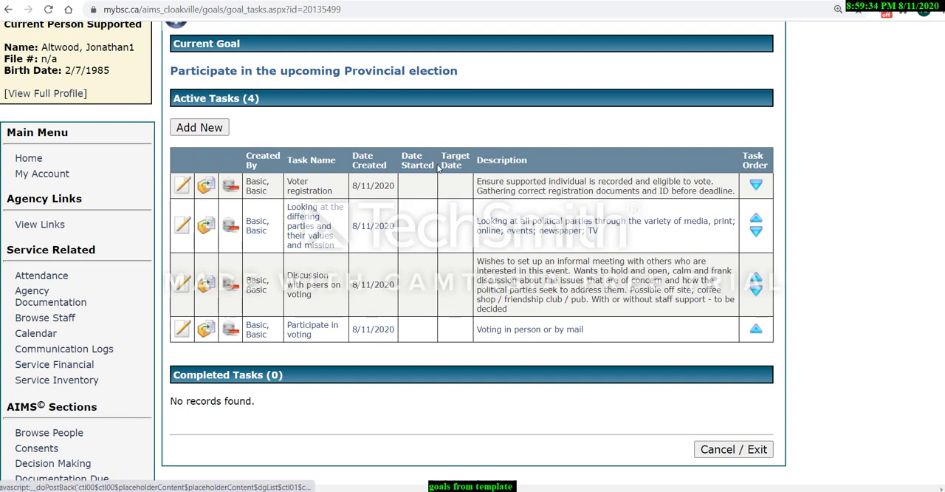
# Open the Voter registration task for editing and set its Start Date to 04/01/2020.
pyautogui.click(184, 190)
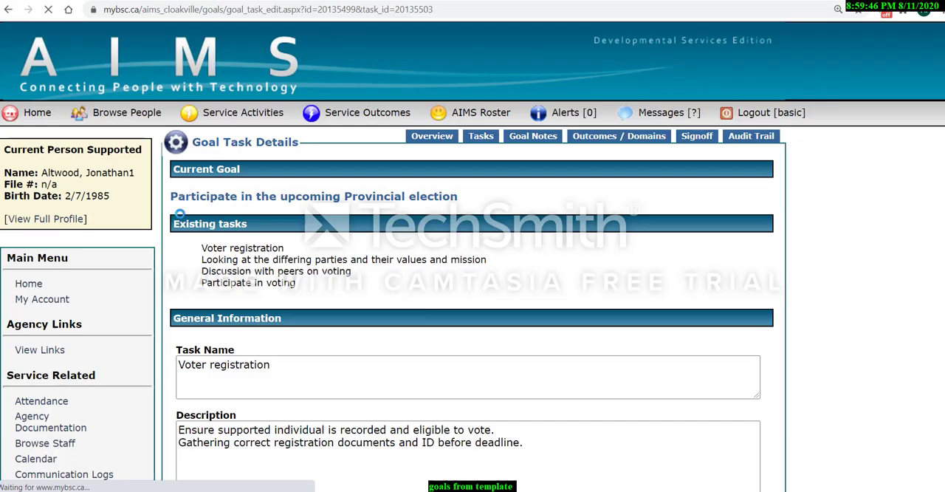
pyautogui.scroll(-6, 273, 299)
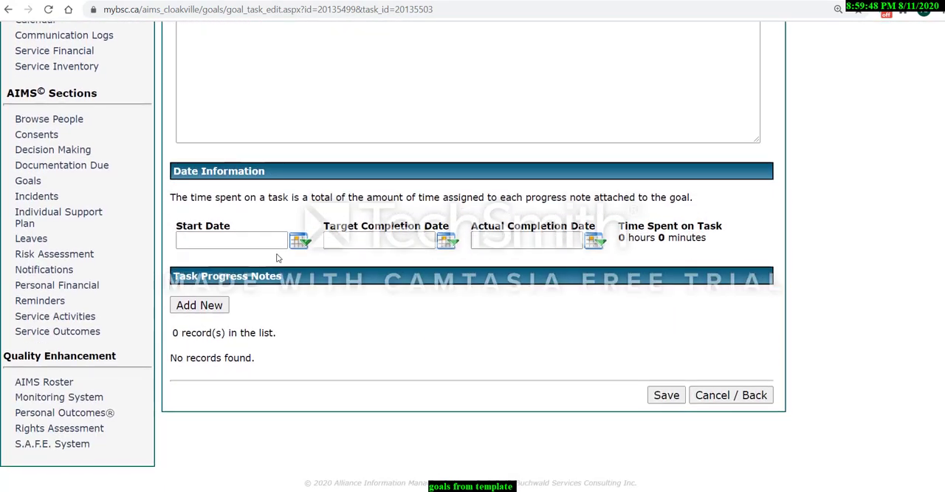
pyautogui.click(299, 246)
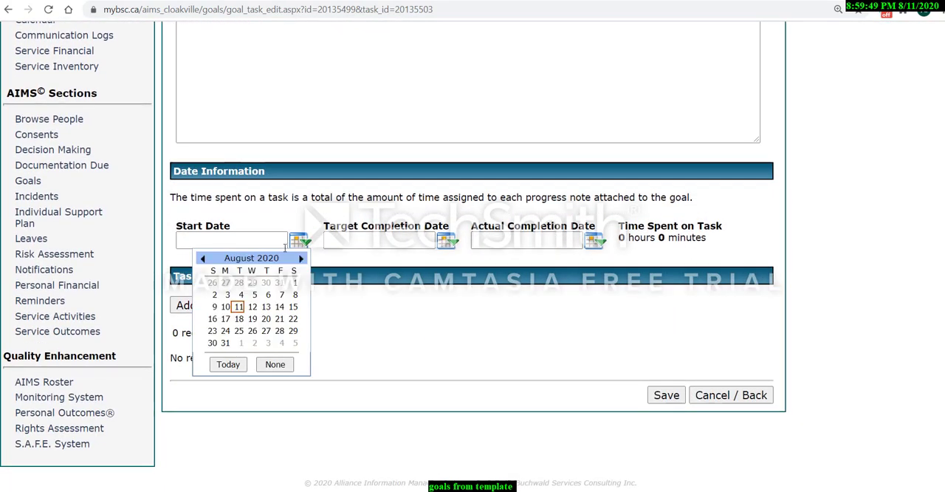
pyautogui.click(203, 259)
pyautogui.click(203, 259)
pyautogui.click(203, 258)
pyautogui.click(203, 258)
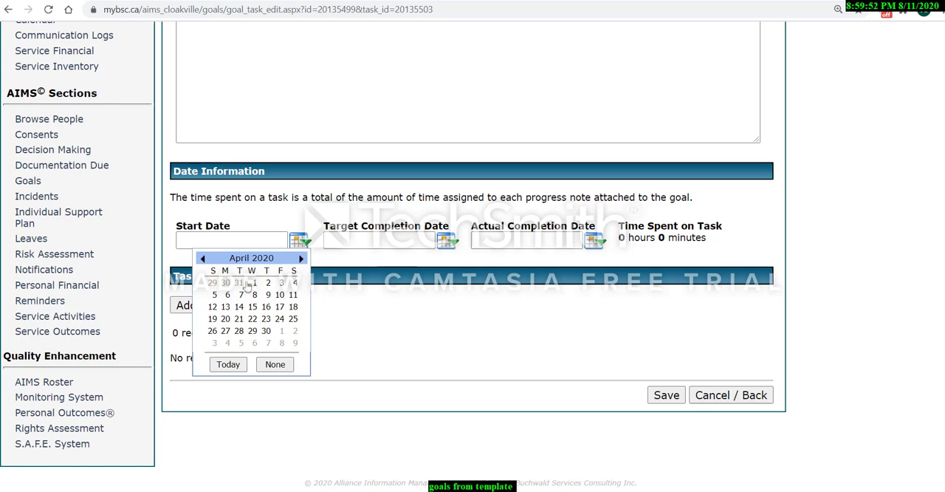
pyautogui.click(252, 282)
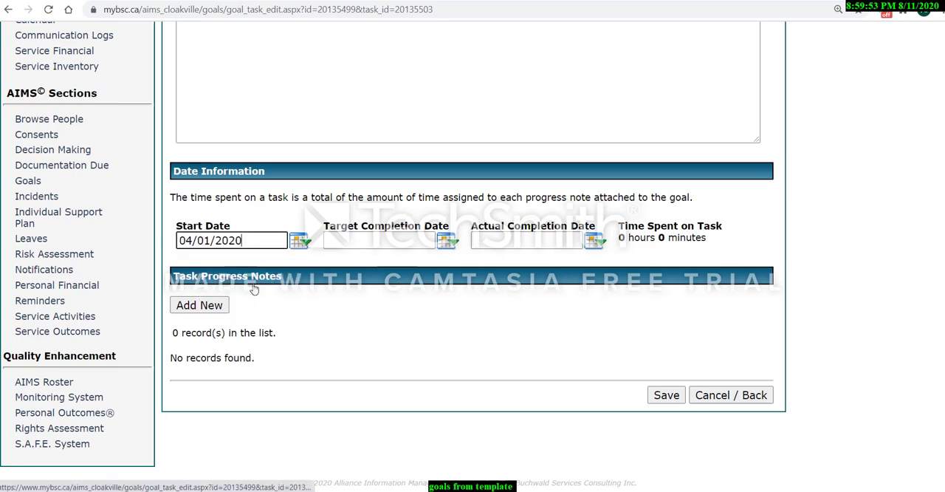
# Set the Voter registration task's Target Completion Date to 05/01/2020, save the task and return to the task list.
pyautogui.click(446, 242)
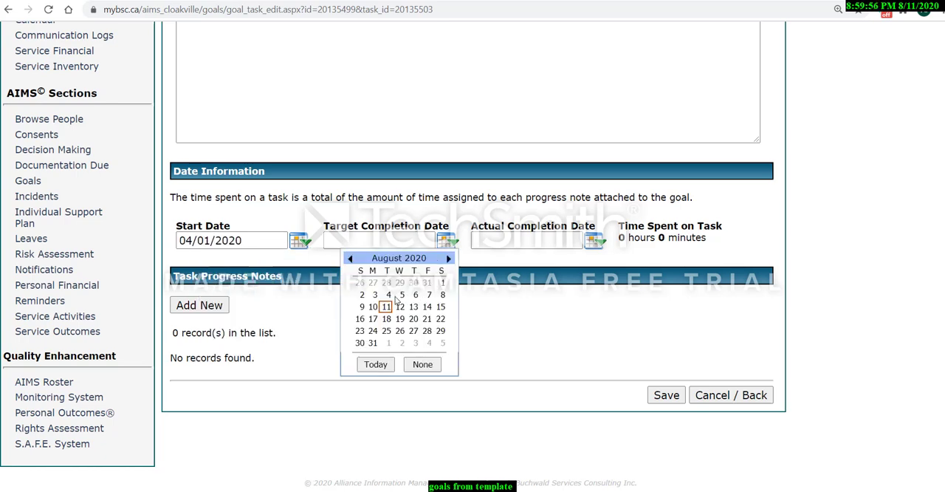
pyautogui.scroll(3, 394, 301)
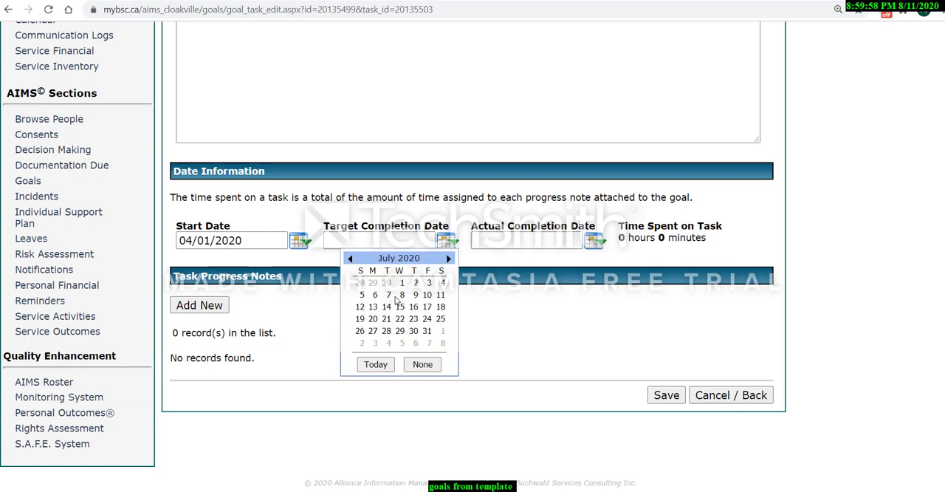
pyautogui.scroll(-2, 395, 300)
pyautogui.scroll(1, 396, 300)
pyautogui.scroll(-2, 396, 301)
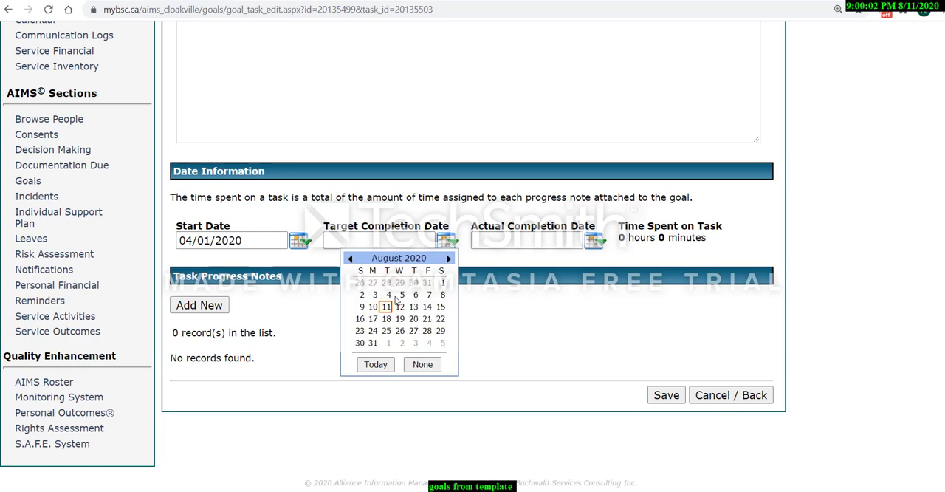
pyautogui.scroll(-1, 396, 299)
pyautogui.scroll(4, 396, 299)
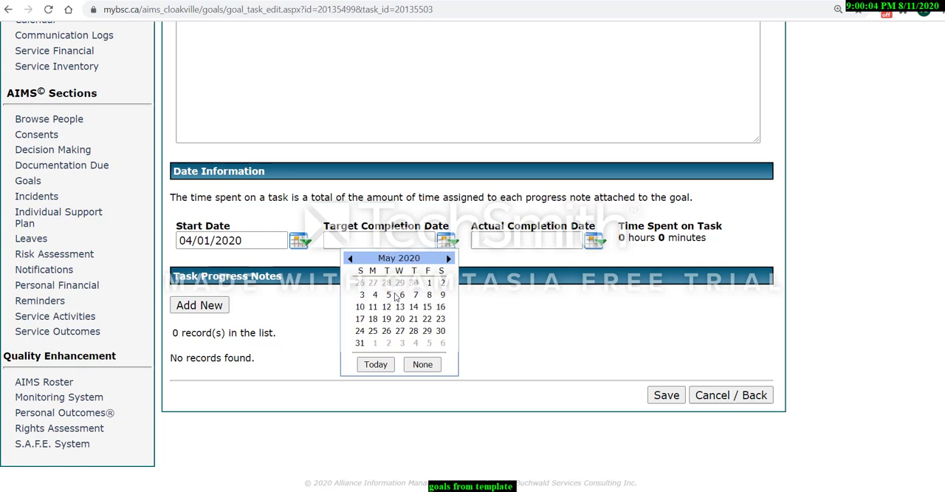
pyautogui.scroll(1, 396, 297)
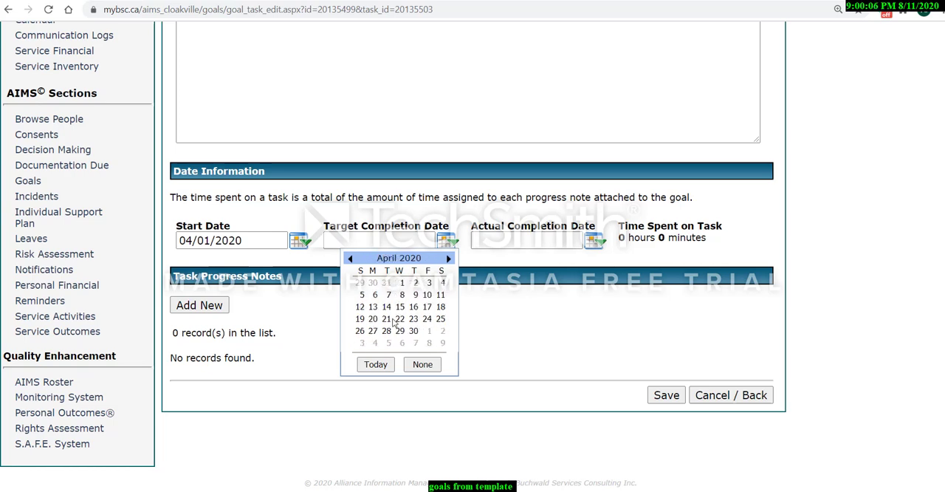
pyautogui.click(428, 334)
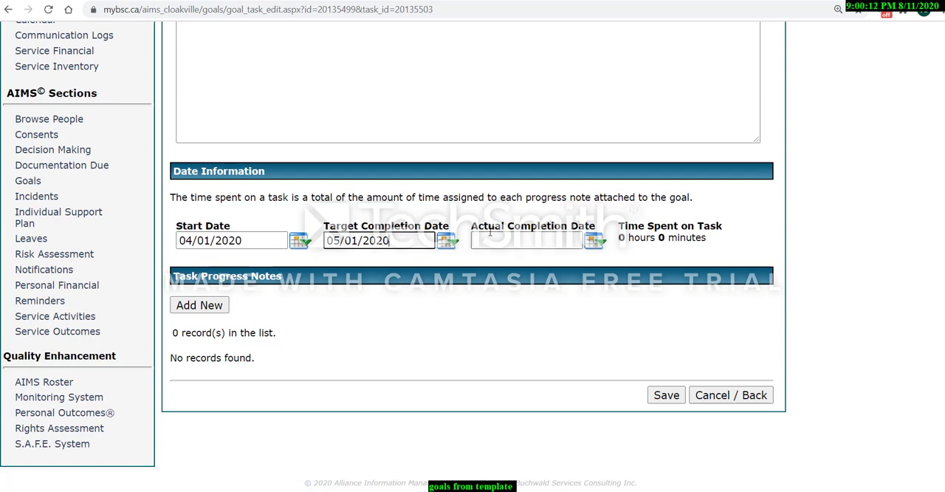
pyautogui.click(668, 397)
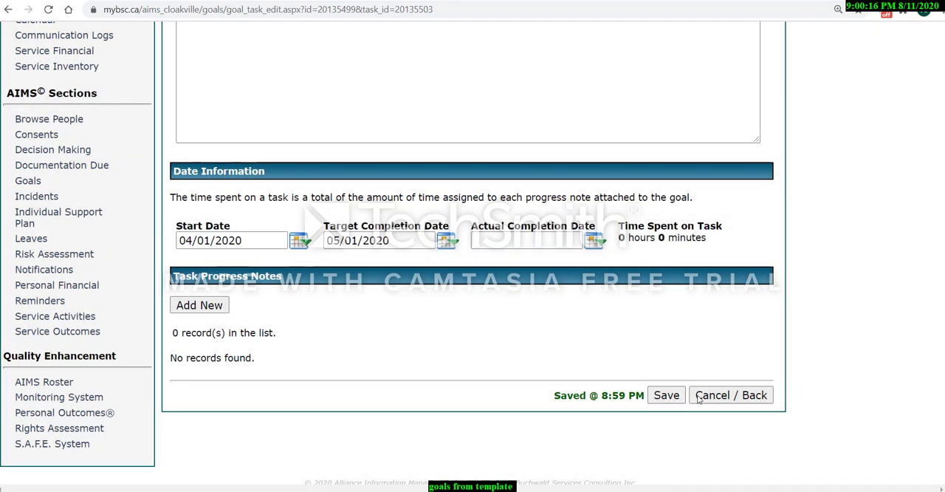
pyautogui.click(710, 395)
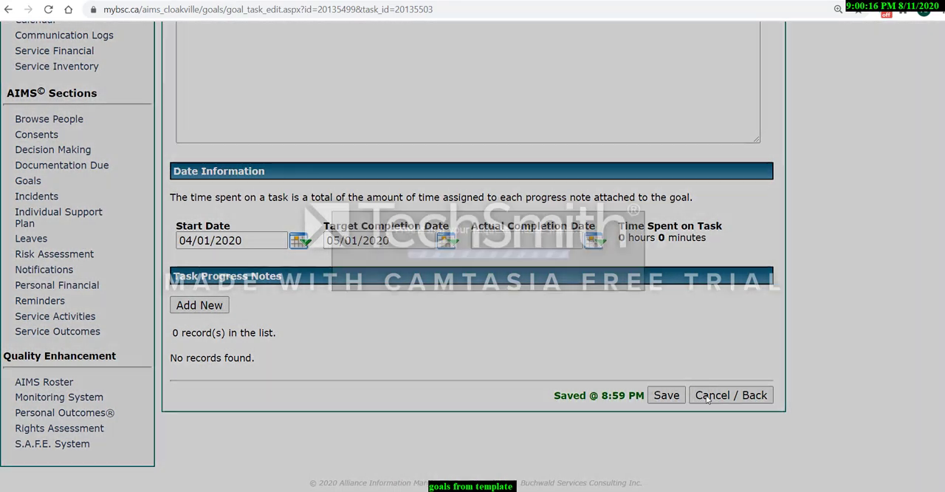
# Link the outcome "Interpersonal skills: social and emotional development, expressive/ receptive communication" to the goal.
pyautogui.scroll(-1, 373, 341)
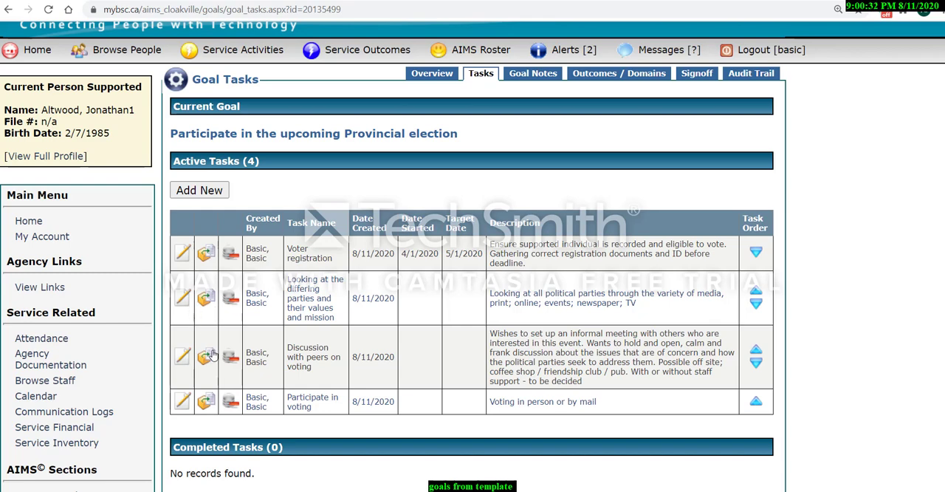
pyautogui.scroll(-3, 321, 341)
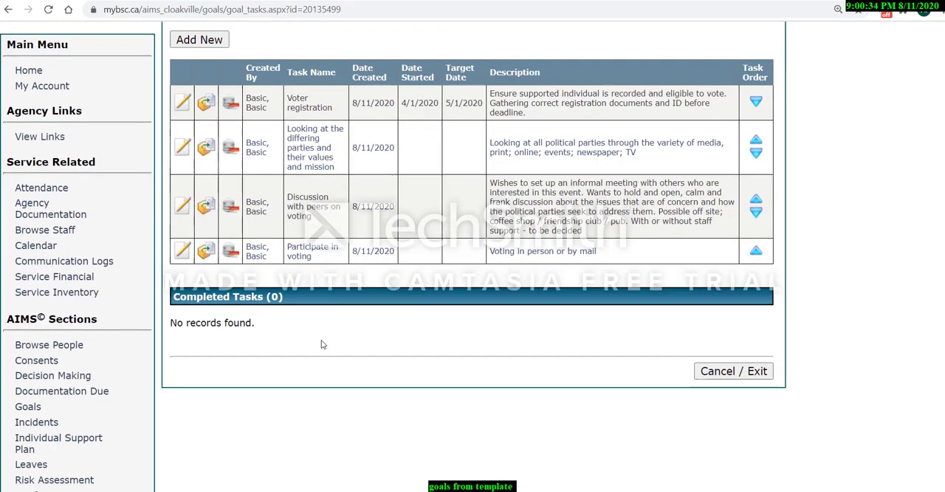
pyautogui.scroll(3, 452, 295)
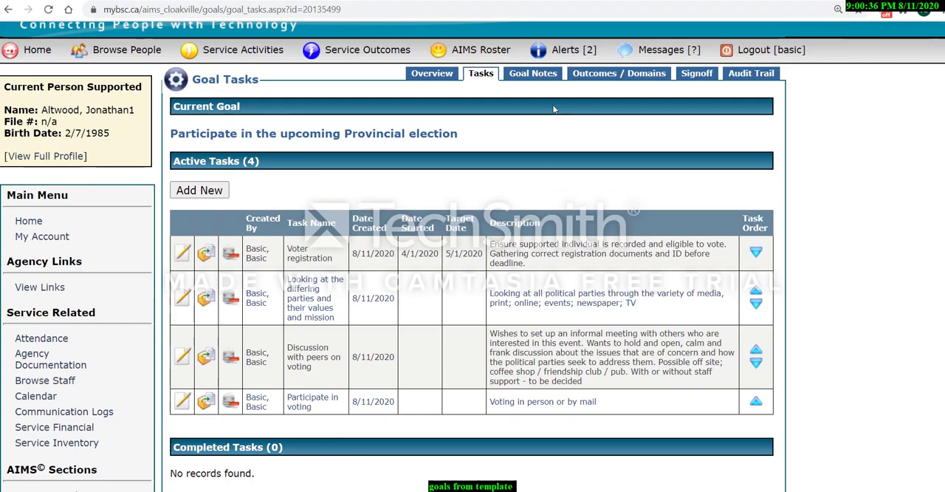
pyautogui.click(602, 81)
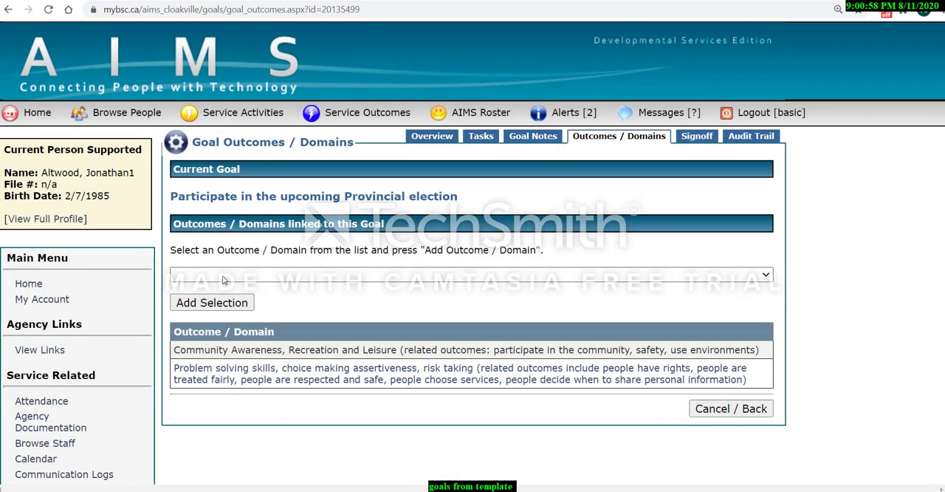
pyautogui.click(225, 274)
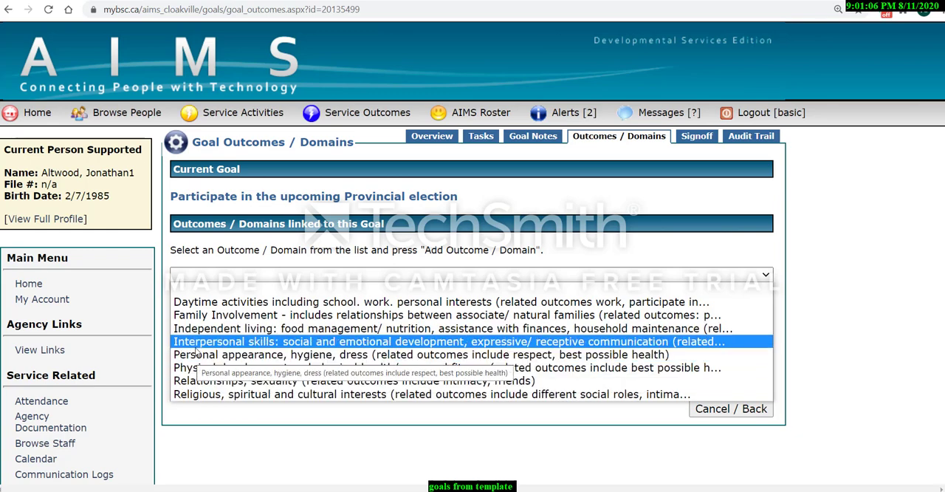
pyautogui.click(198, 343)
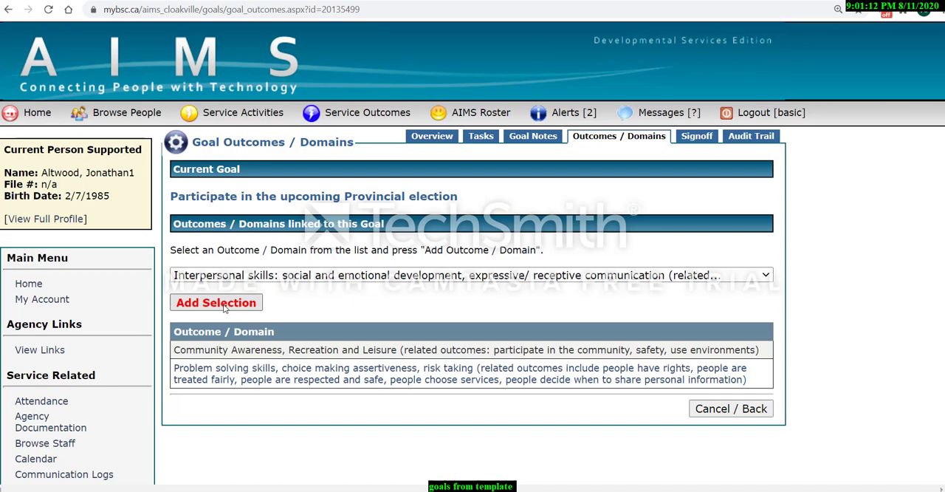
pyautogui.click(224, 307)
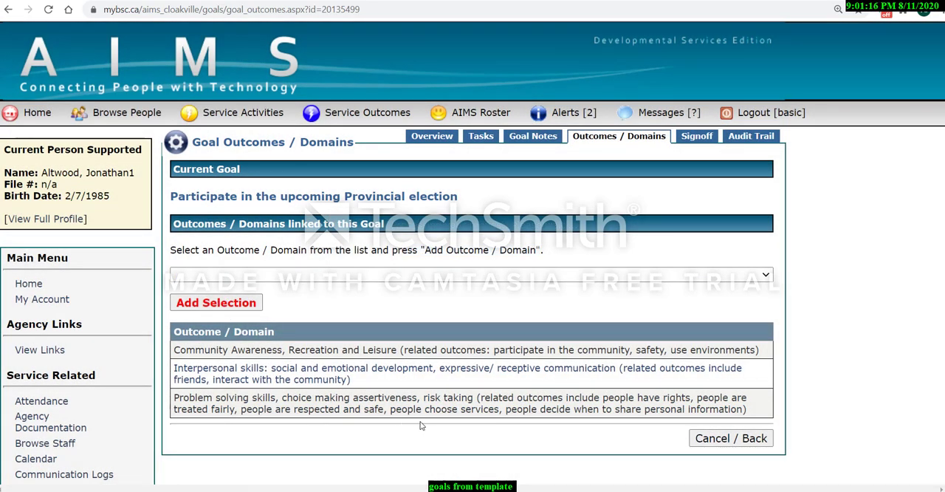
# Review the goal's overview details, services, image, dates and active days, and save the goal.
pyautogui.click(443, 144)
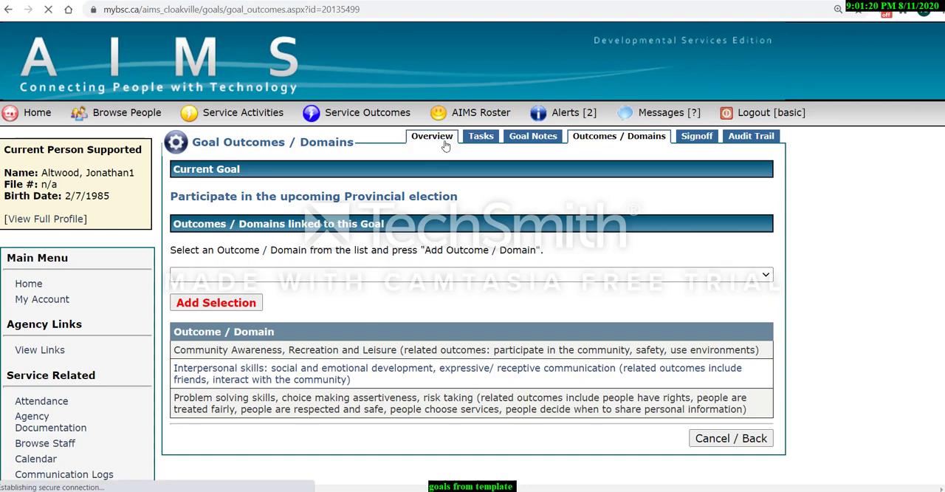
pyautogui.scroll(-8, 425, 265)
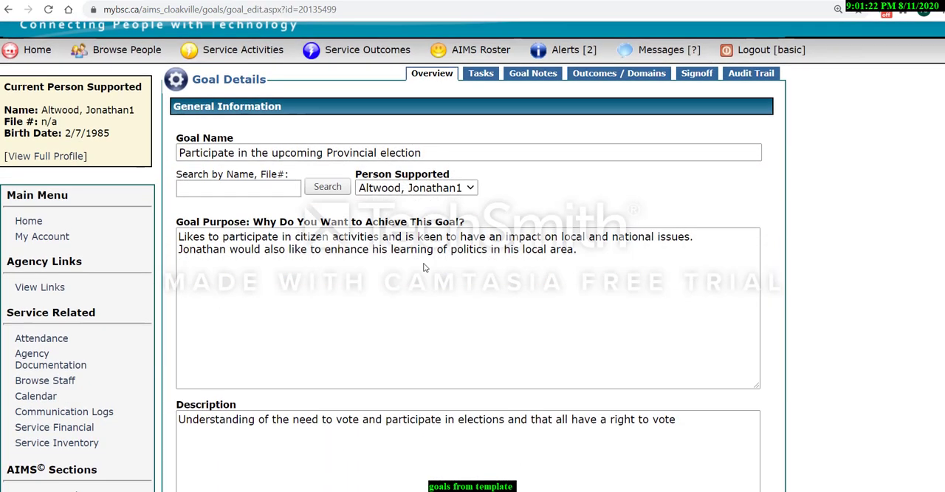
pyautogui.scroll(-3, 417, 275)
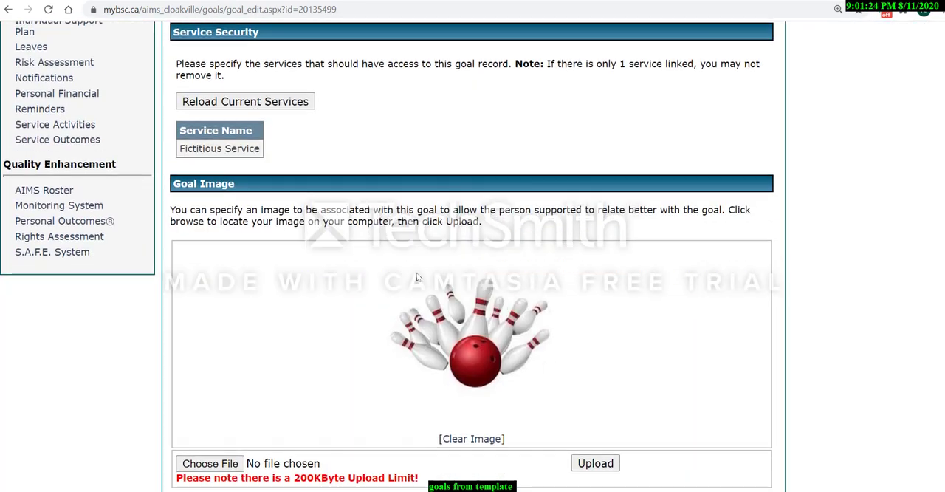
pyautogui.scroll(-4, 239, 287)
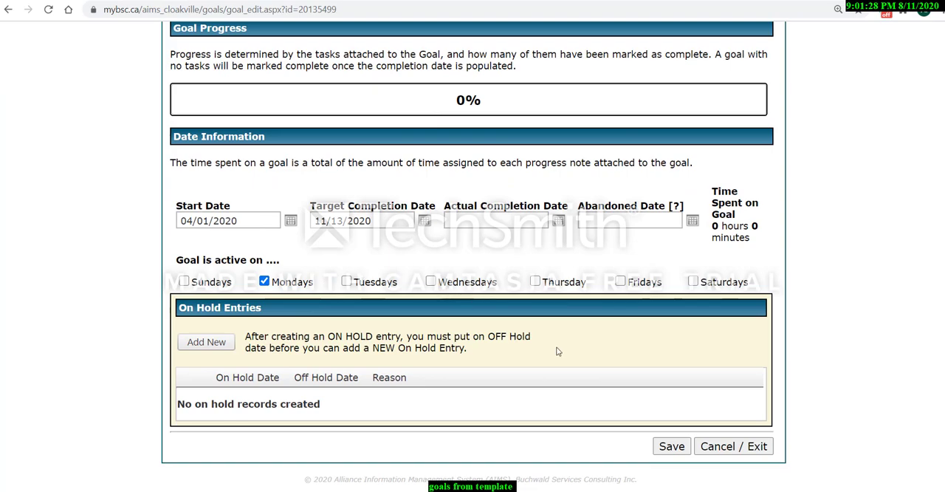
pyautogui.scroll(6, 590, 379)
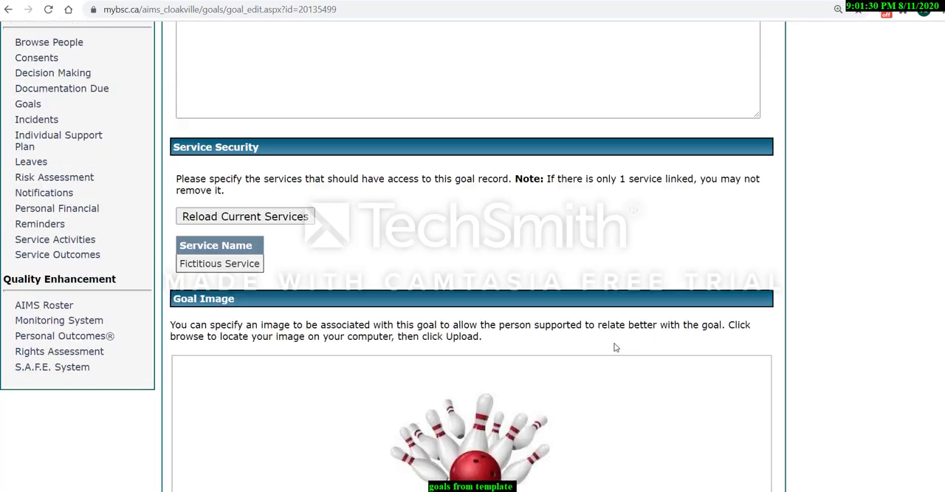
pyautogui.scroll(-6, 627, 376)
pyautogui.scroll(-1, 686, 480)
pyautogui.click(675, 447)
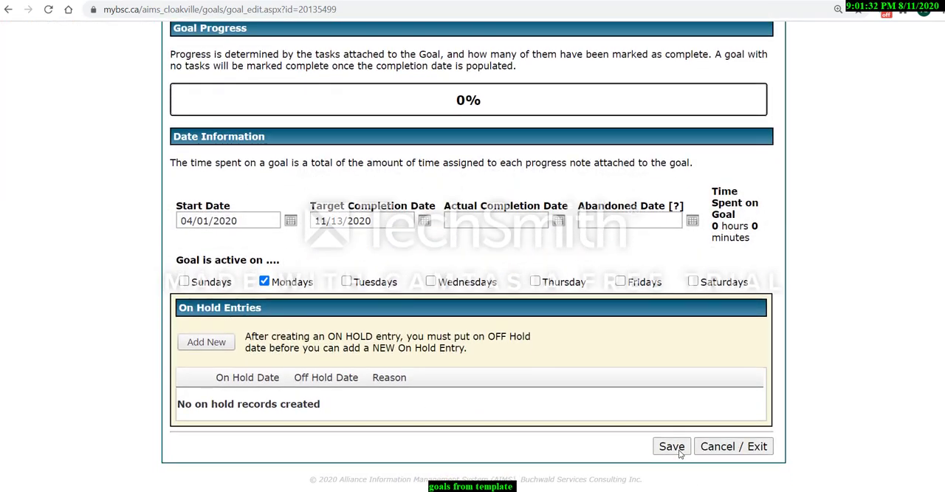
# Sign off on the goal with the comment "created this goal with input from JA on timelines" and log out of the account.
pyautogui.scroll(12, 788, 267)
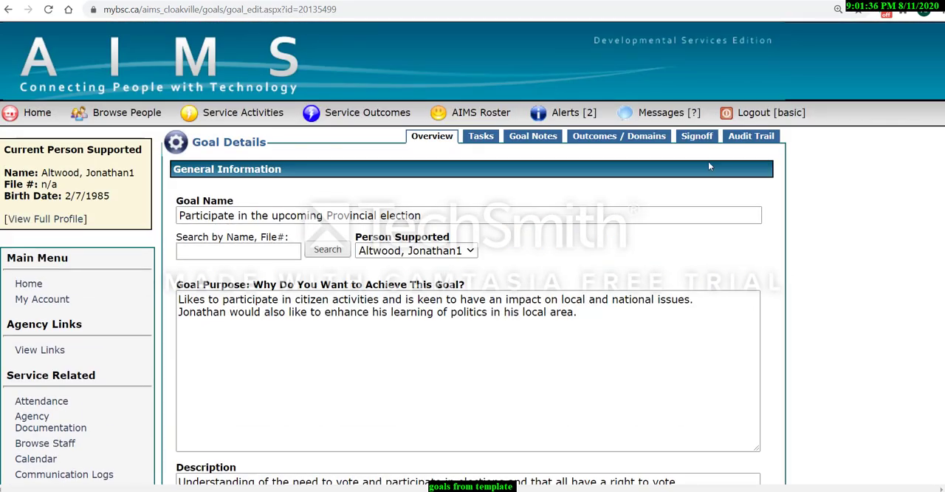
pyautogui.click(696, 136)
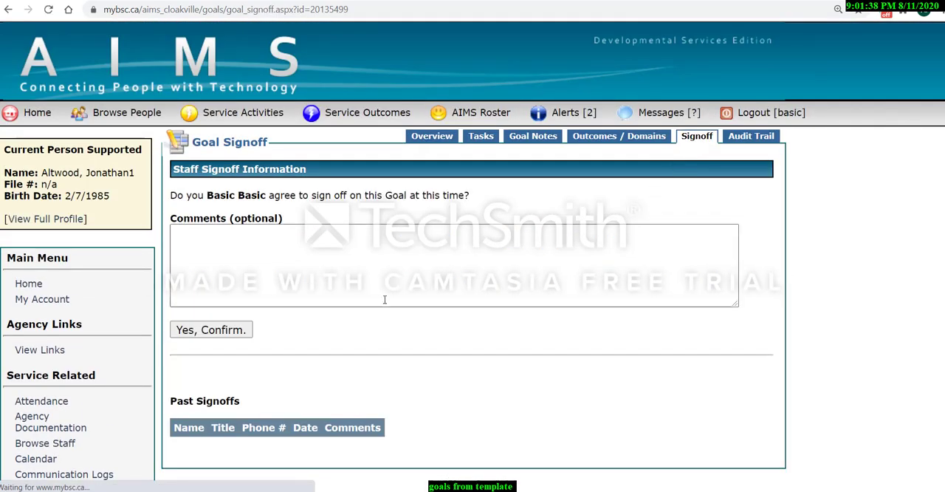
pyautogui.click(331, 241)
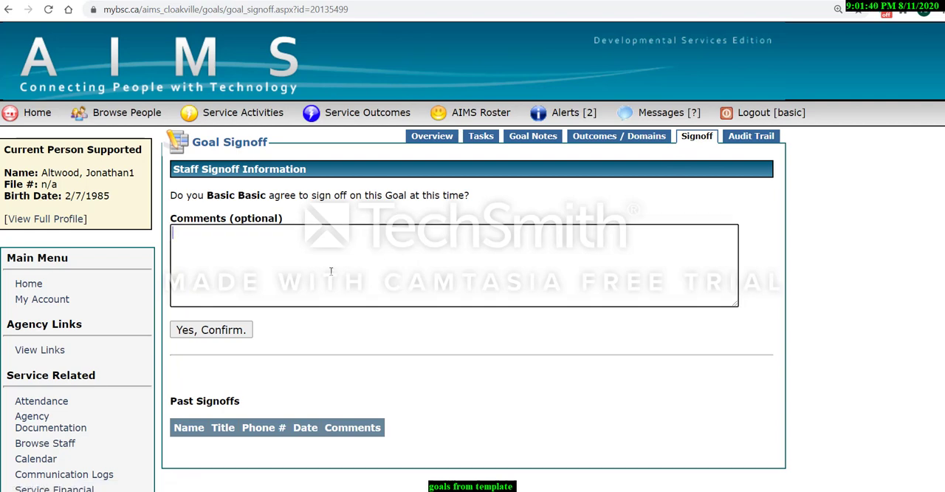
pyautogui.write('created this goal with input from JA')
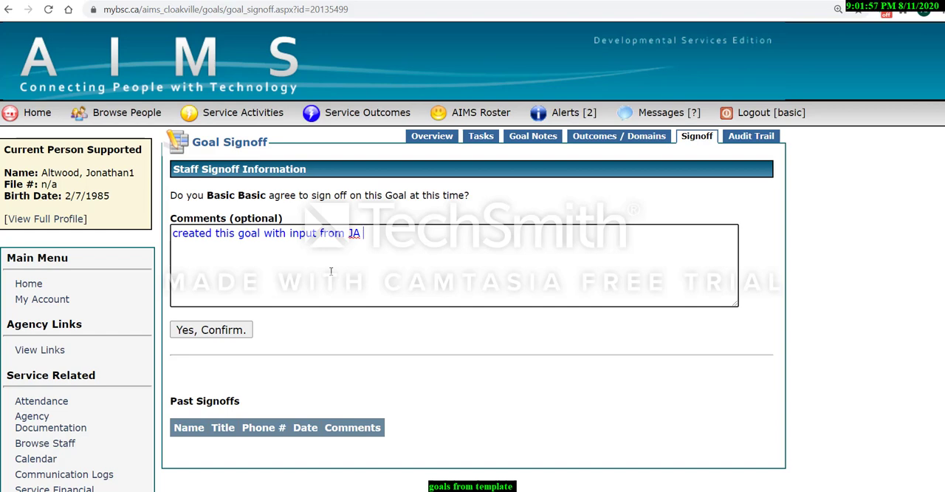
pyautogui.write('on te')
pyautogui.write('elines')
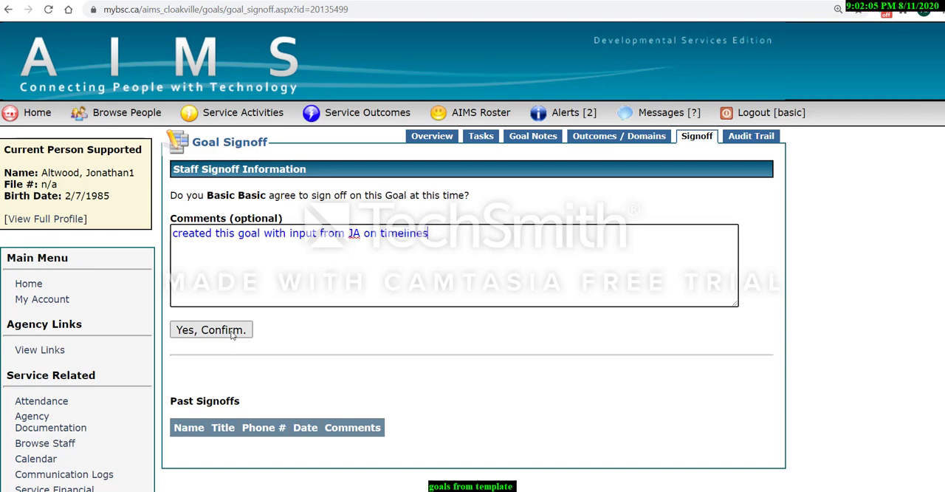
pyautogui.click(233, 332)
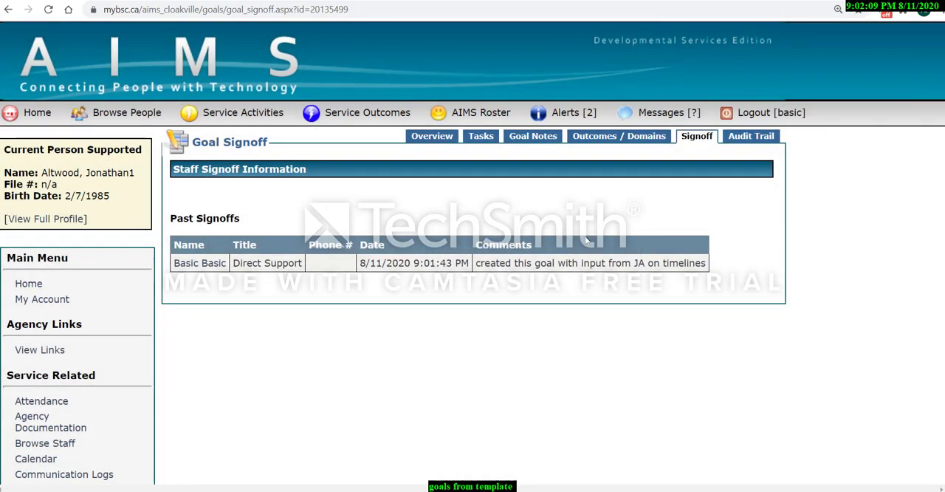
pyautogui.click(753, 116)
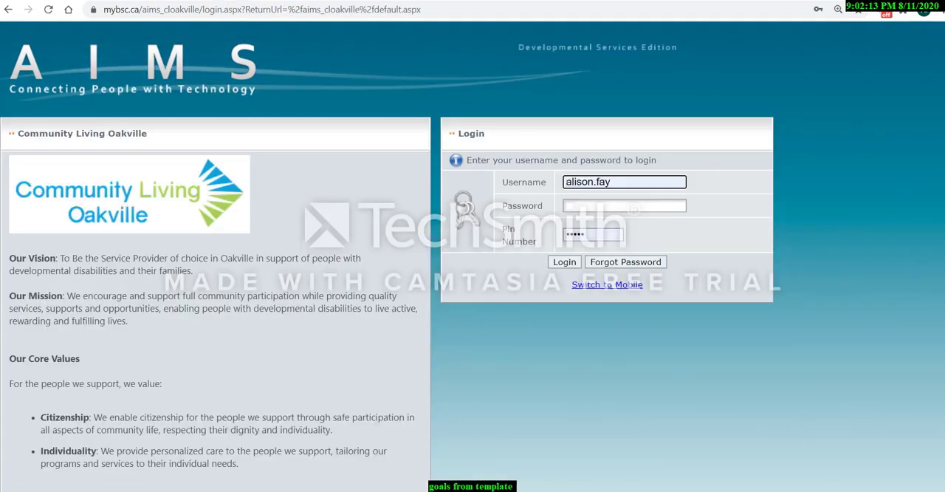